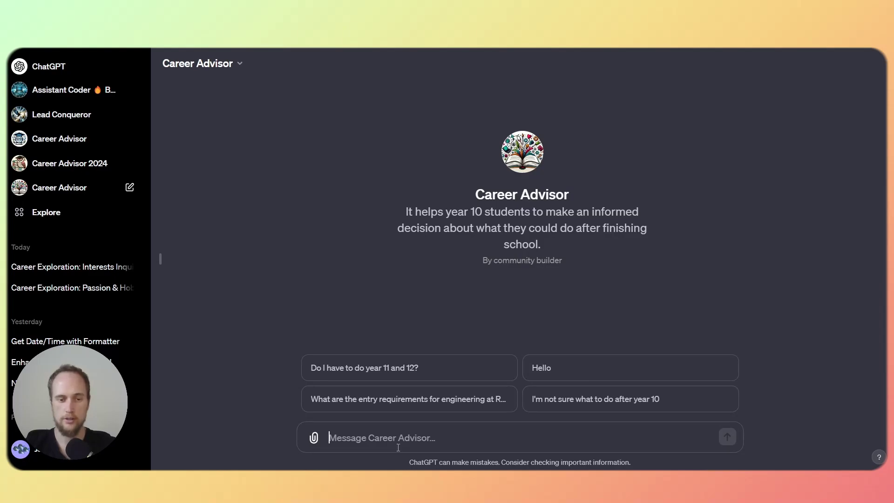
Greet the Career Advisor with "Hello" and answer its question about interests with "We like woodwork".
{"action": "type", "text": "Hello"}
{"action": "key", "text": "Return"}
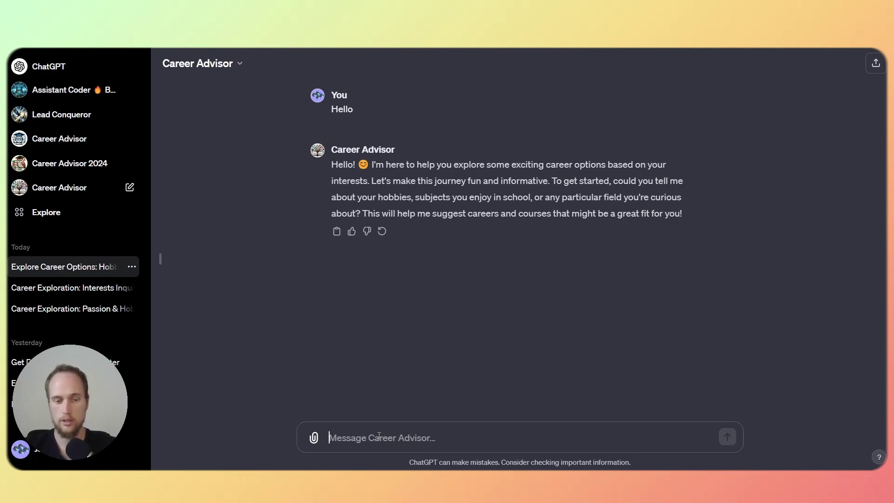
{"action": "type", "text": "We li"}
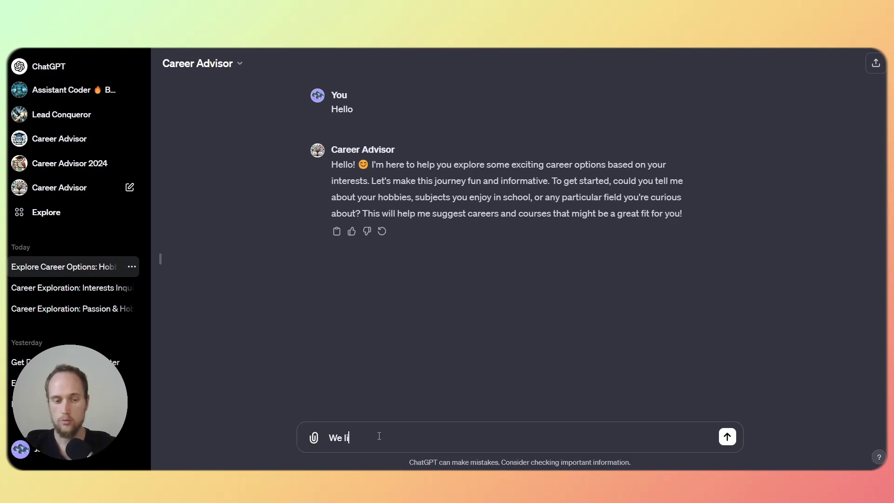
{"action": "type", "text": "ke wood wo"}
{"action": "key", "text": "BackSpace"}
{"action": "key", "text": "BackSpace"}
{"action": "key", "text": "BackSpace"}
{"action": "type", "text": "work"}
{"action": "key", "text": "Return"}
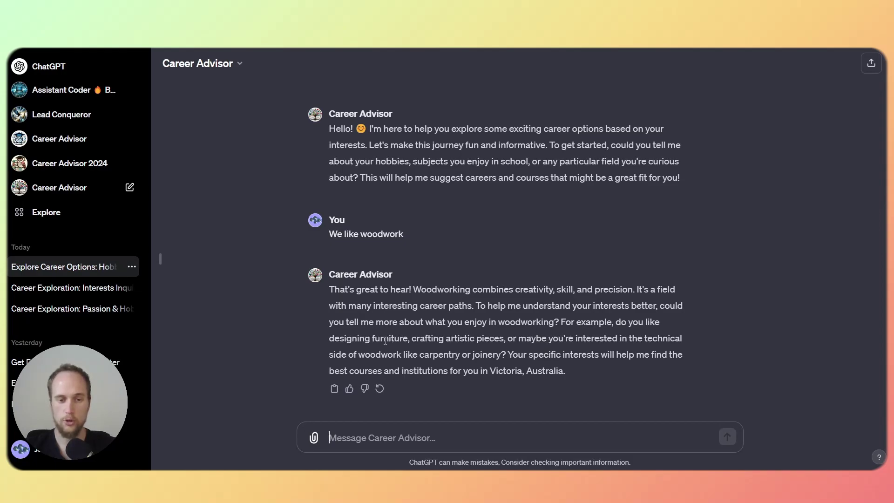
Send the reply "I just like the hands on aspect, probably be an apprentice for cabinet making, thats what my uncle does".
{"action": "type", "text": "I just like the hands on as"}
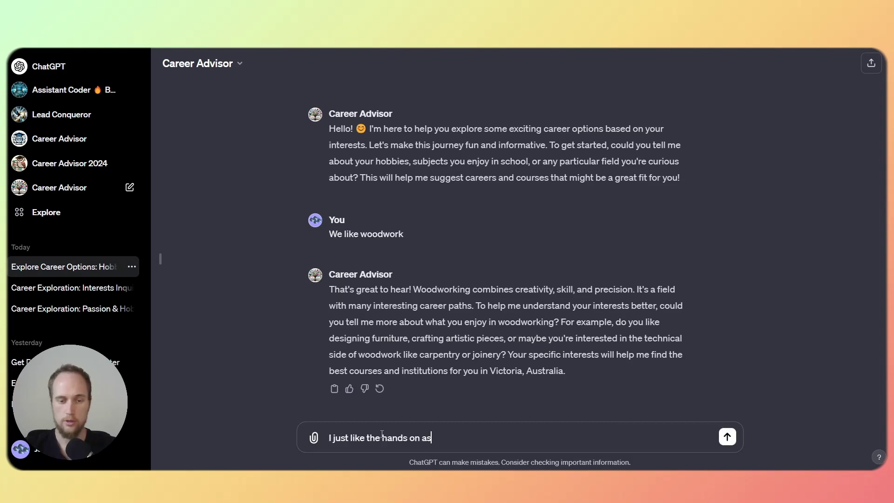
{"action": "type", "text": "pect, probably be an "}
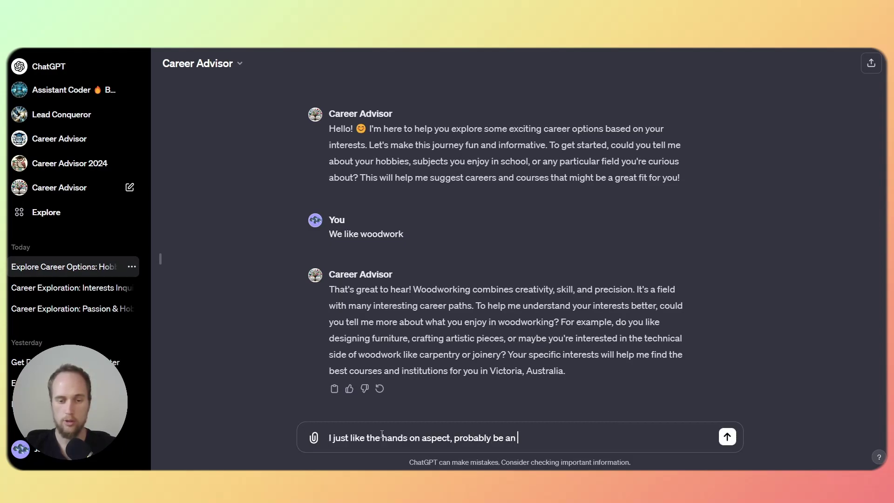
{"action": "type", "text": "apprentice for cabinet making, thats what i"}
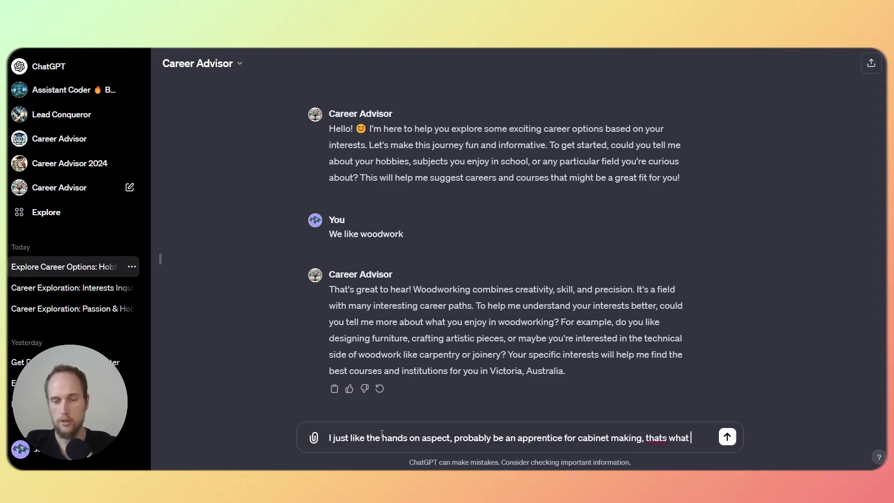
{"action": "type", "text": "my uncle does"}
{"action": "key", "text": "Return"}
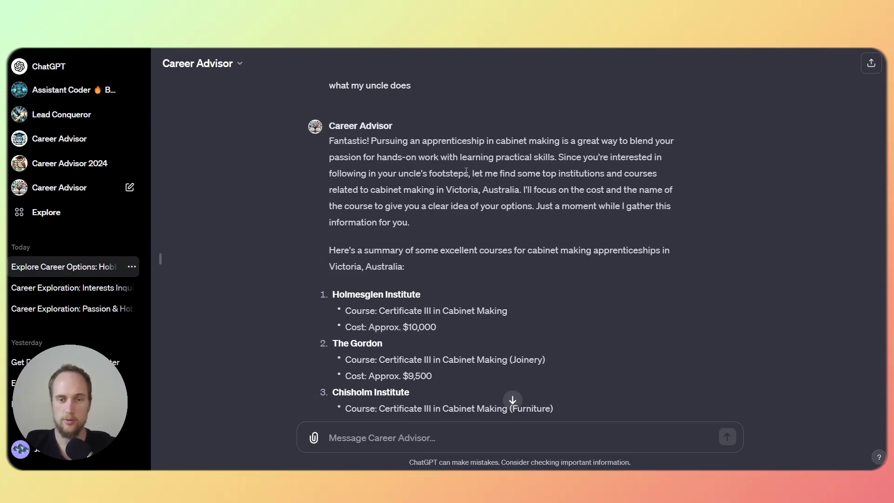
Review the suggested cabinet making courses, accept the visual summary with "Yes please" and allow the connection to whimsical.com.
{"action": "left_click_drag", "start_coordinate": [467, 176], "coordinate": [523, 189]}
{"action": "left_click", "coordinate": [464, 188]}
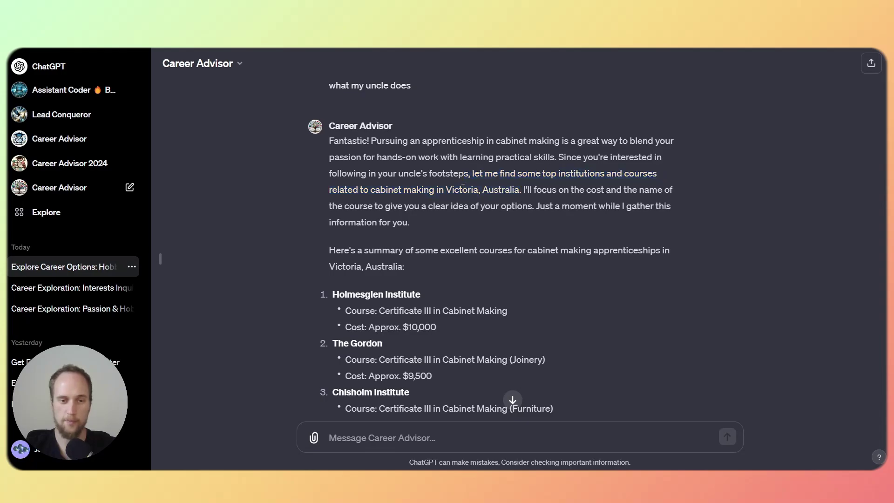
{"action": "scroll", "coordinate": [298, 315], "scroll_direction": "down", "scroll_amount": 3}
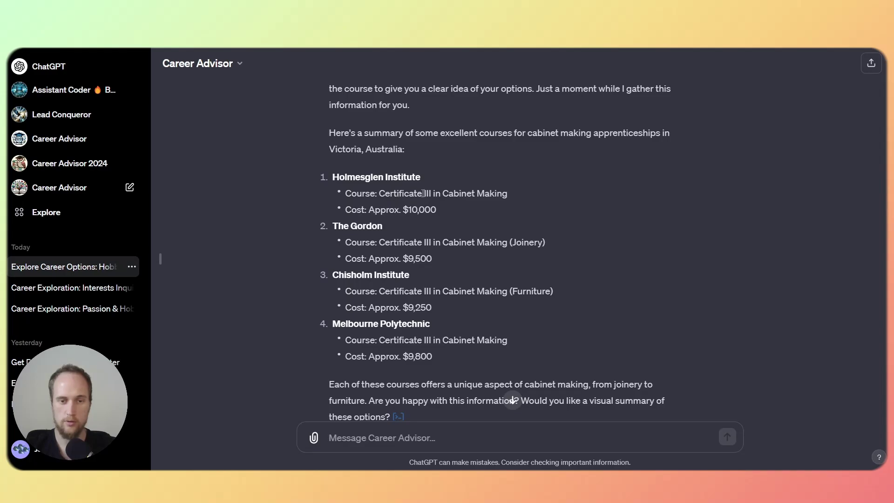
{"action": "scroll", "coordinate": [260, 227], "scroll_direction": "down", "scroll_amount": 1}
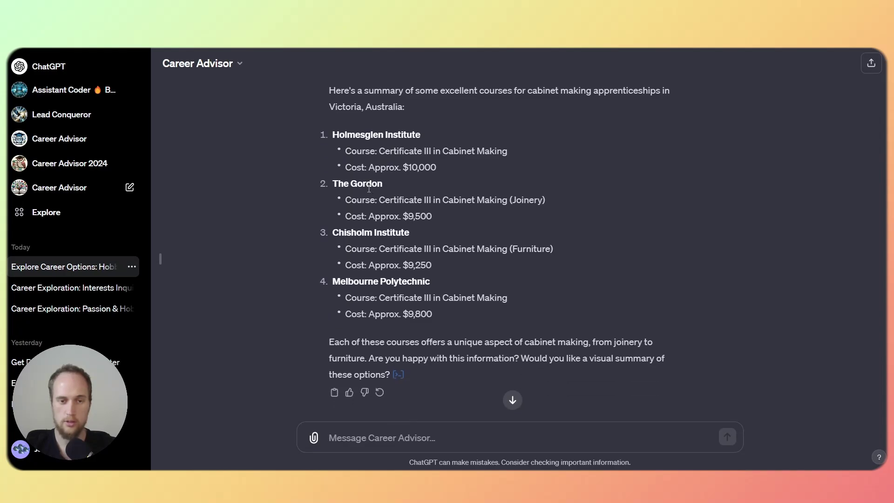
{"action": "scroll", "coordinate": [369, 188], "scroll_direction": "down", "scroll_amount": 1}
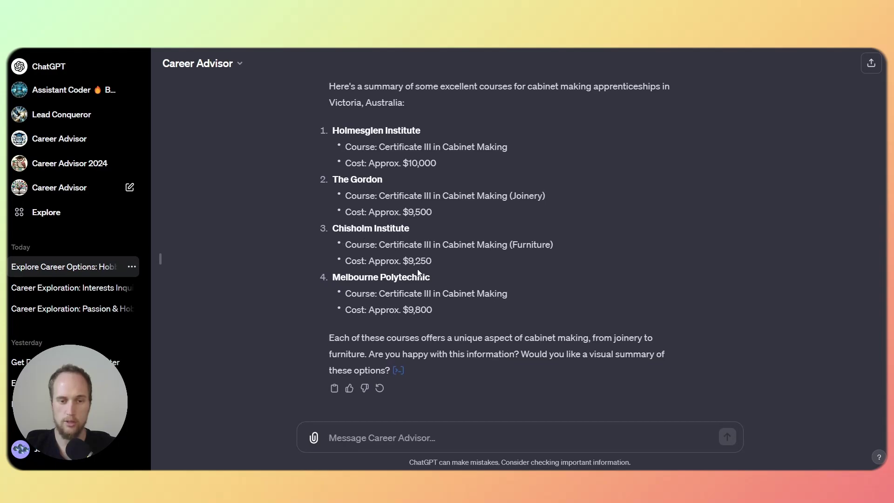
{"action": "left_click", "coordinate": [369, 438]}
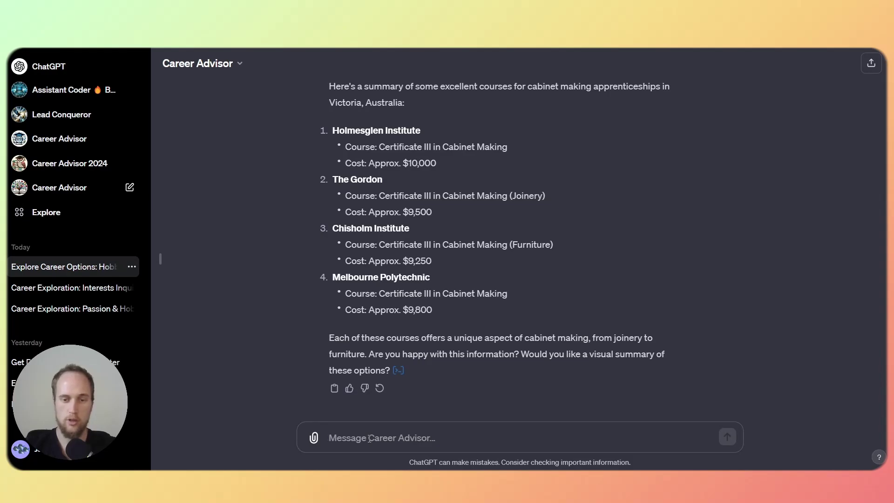
{"action": "type", "text": "Yes please"}
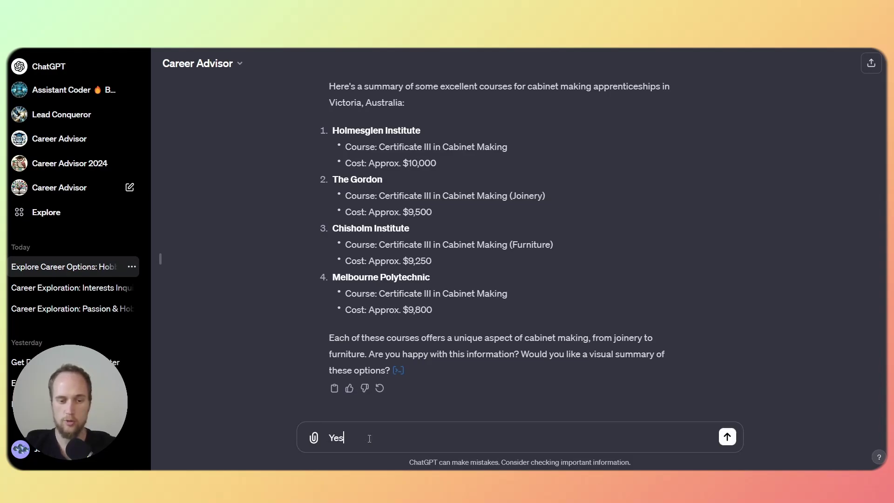
{"action": "key", "text": "Return"}
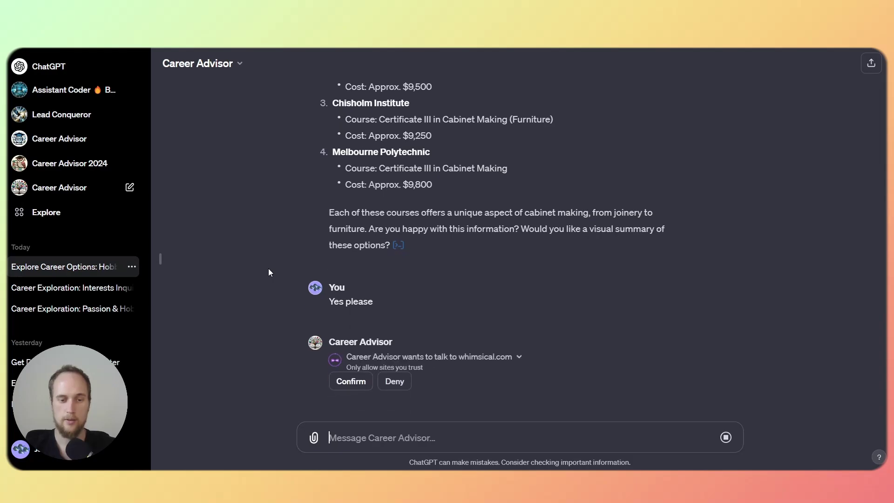
{"action": "left_click", "coordinate": [351, 368]}
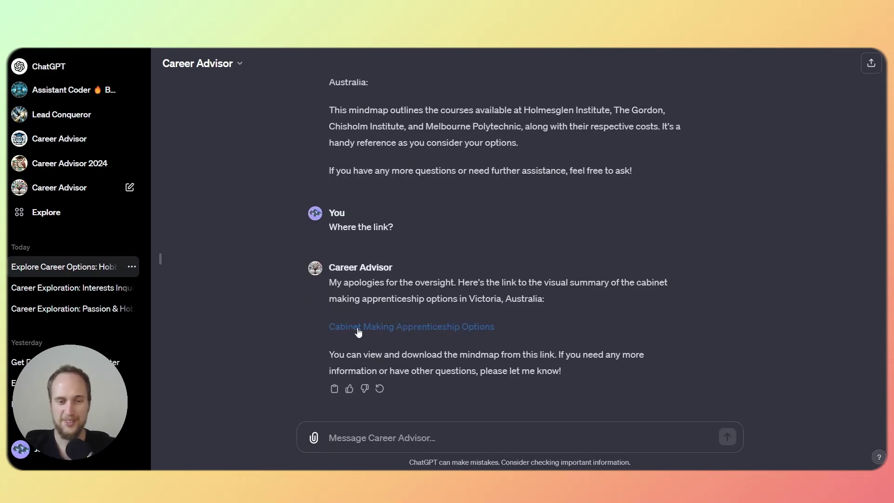
View the linked Cabinet Making Apprenticeship Options mindmap and reread the course recommendations in the Career Advisor chat.
{"action": "left_click", "coordinate": [359, 328]}
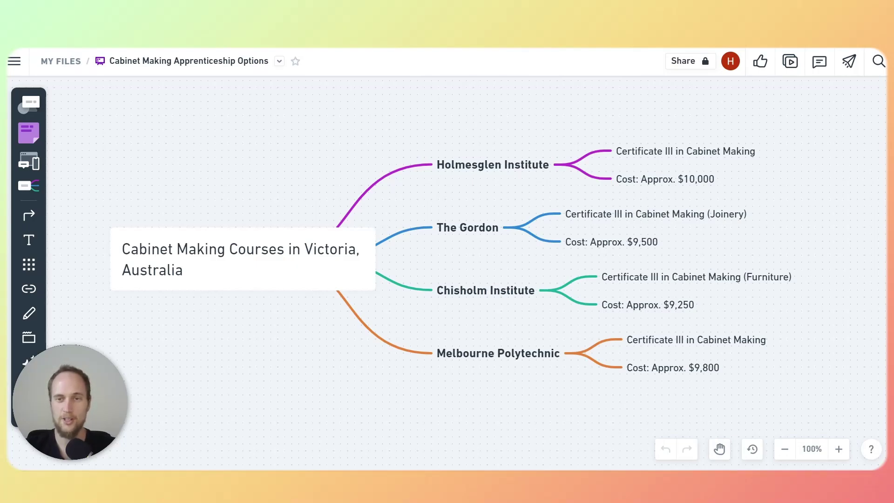
{"action": "key", "text": "ctrl+Tab"}
{"action": "scroll", "coordinate": [576, 177], "scroll_direction": "up", "scroll_amount": 10}
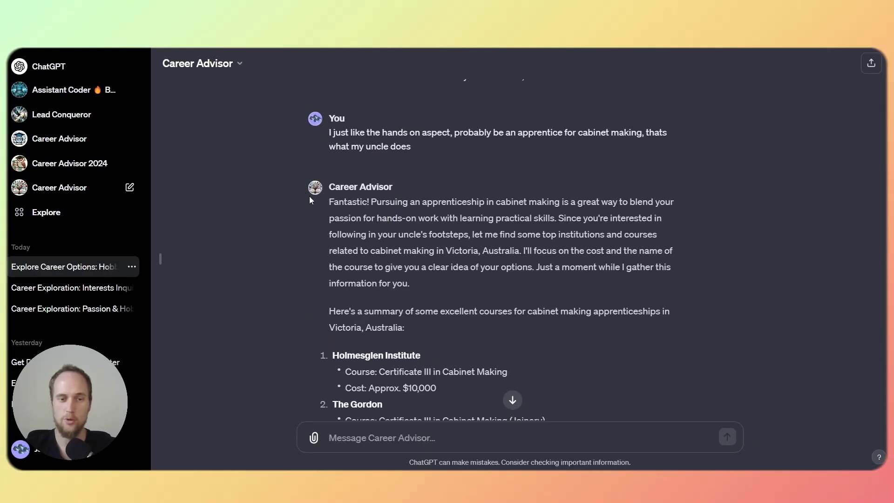
{"action": "left_click_drag", "start_coordinate": [329, 202], "coordinate": [385, 286]}
{"action": "left_click", "coordinate": [420, 296]}
{"action": "scroll", "coordinate": [421, 298], "scroll_direction": "down", "scroll_amount": 13}
{"action": "scroll", "coordinate": [420, 295], "scroll_direction": "down", "scroll_amount": 1}
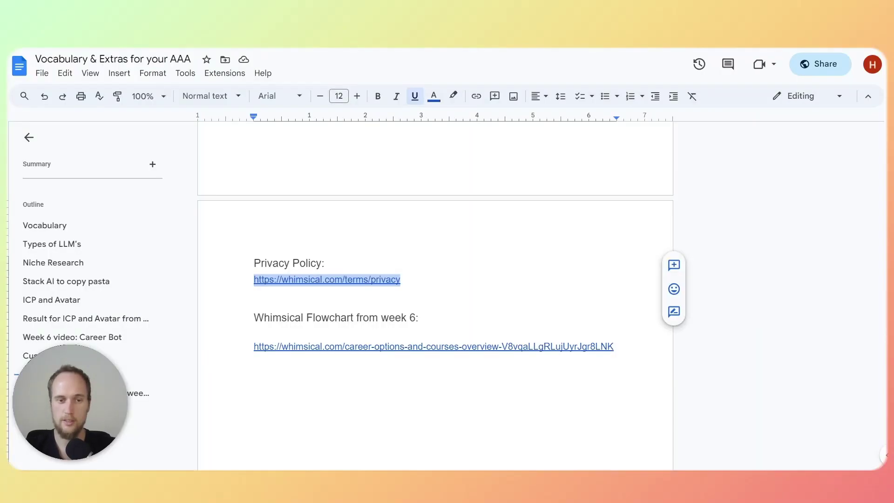
In the Google Docs document, open the link under "Whimsical Flowchart from week 6".
{"action": "left_click", "coordinate": [415, 276]}
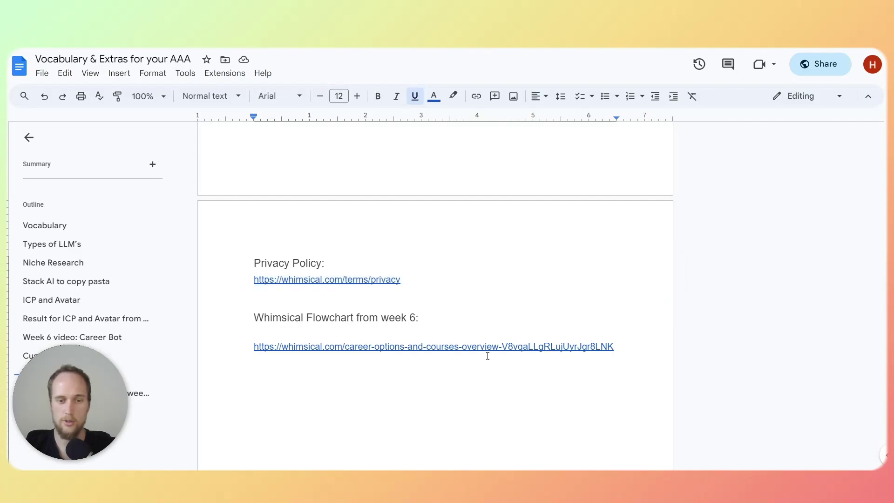
{"action": "left_click", "coordinate": [619, 349]}
{"action": "left_click_drag", "start_coordinate": [619, 350], "coordinate": [255, 349]}
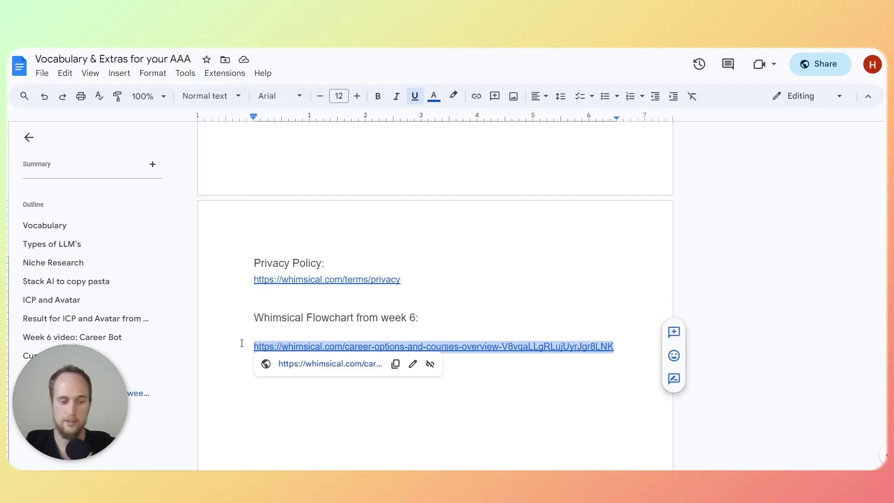
{"action": "left_click", "coordinate": [330, 364]}
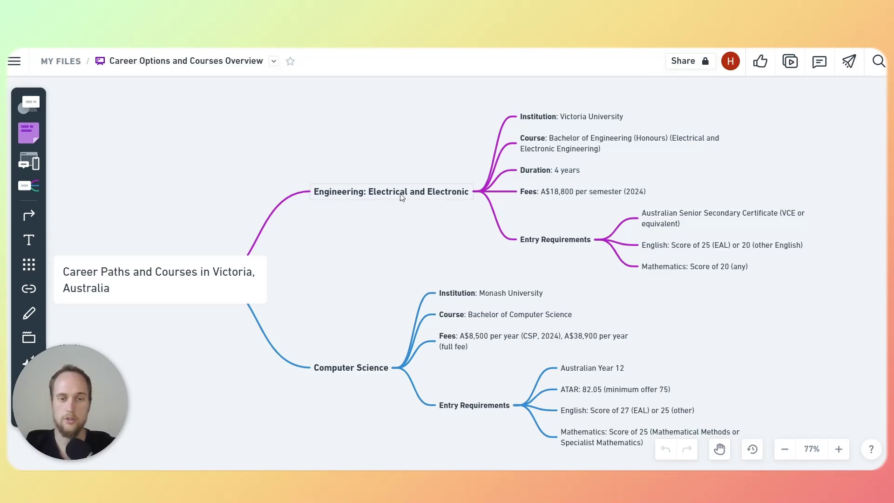
Examine the Career Options and Courses Overview mindmap, especially the engineering course's institution, duration, fees and entry requirements.
{"action": "key", "text": "space"}
{"action": "left_click_drag", "start_coordinate": [423, 256], "coordinate": [314, 284]}
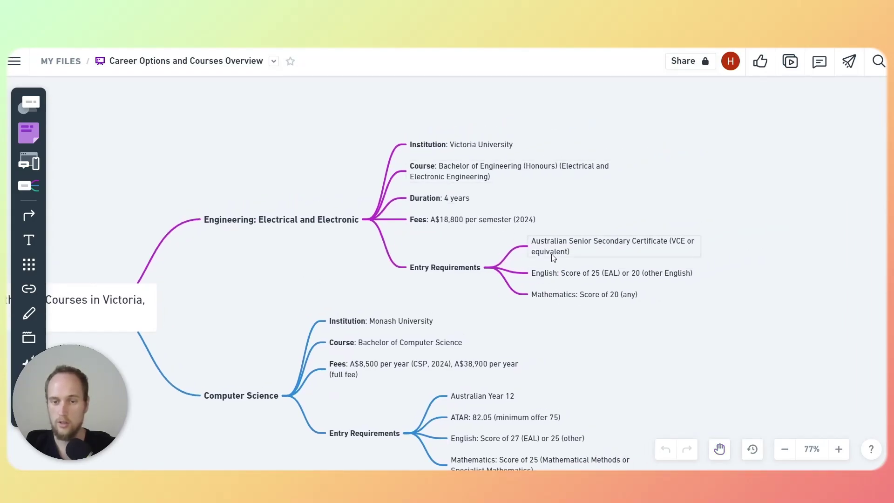
{"action": "scroll", "coordinate": [509, 231], "scroll_direction": "up", "scroll_amount": 2}
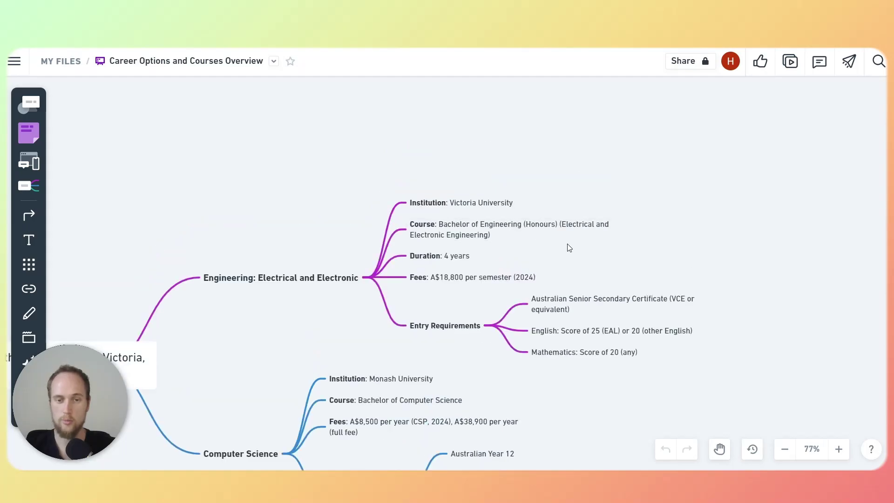
{"action": "scroll", "coordinate": [580, 240], "scroll_direction": "down", "scroll_amount": 2}
{"action": "scroll", "coordinate": [582, 227], "scroll_direction": "up", "scroll_amount": 5}
{"action": "key", "text": "space"}
{"action": "left_click_drag", "start_coordinate": [555, 199], "coordinate": [498, 221]}
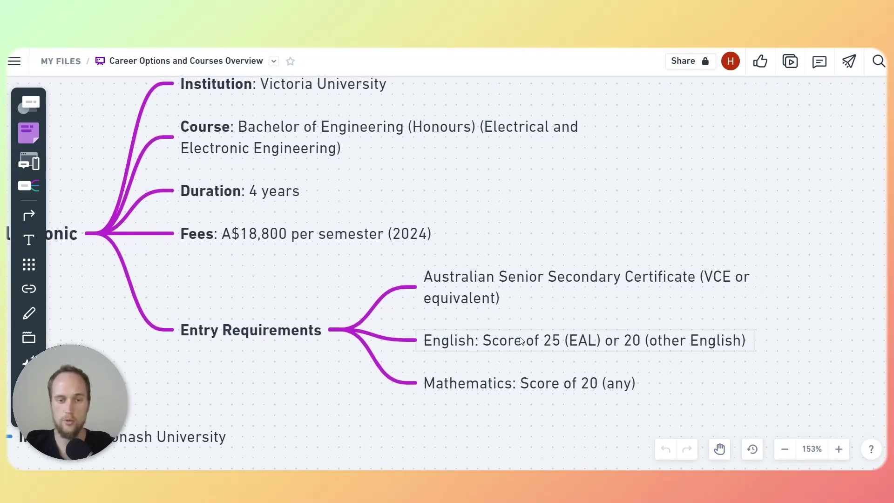
{"action": "key", "text": "space"}
{"action": "left_click_drag", "start_coordinate": [214, 274], "coordinate": [362, 279]}
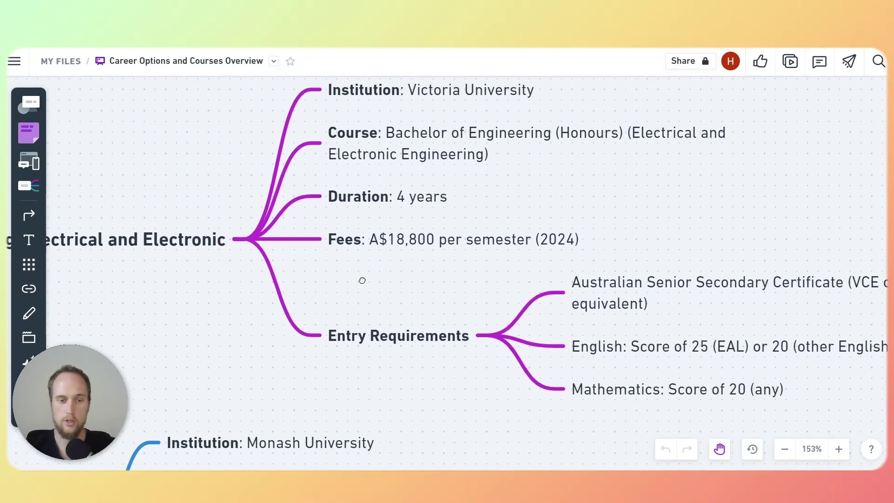
{"action": "left_click_drag", "start_coordinate": [486, 305], "coordinate": [322, 291]}
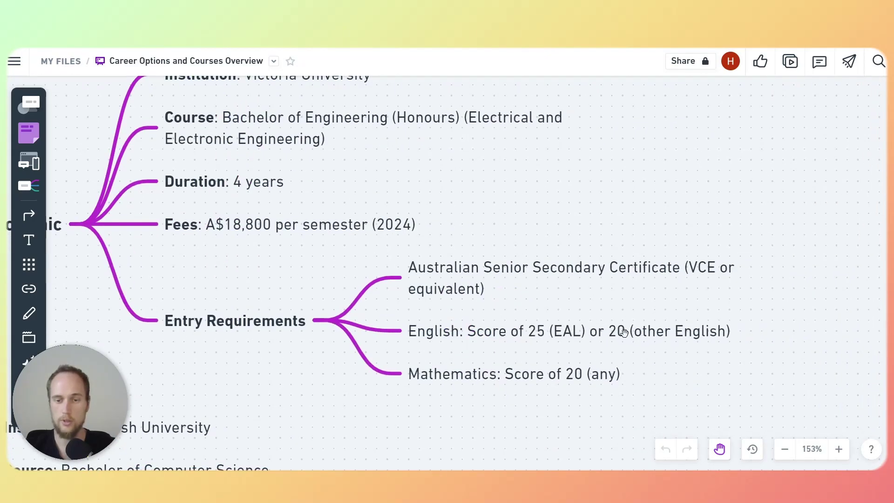
{"action": "left_click_drag", "start_coordinate": [196, 388], "coordinate": [288, 301]}
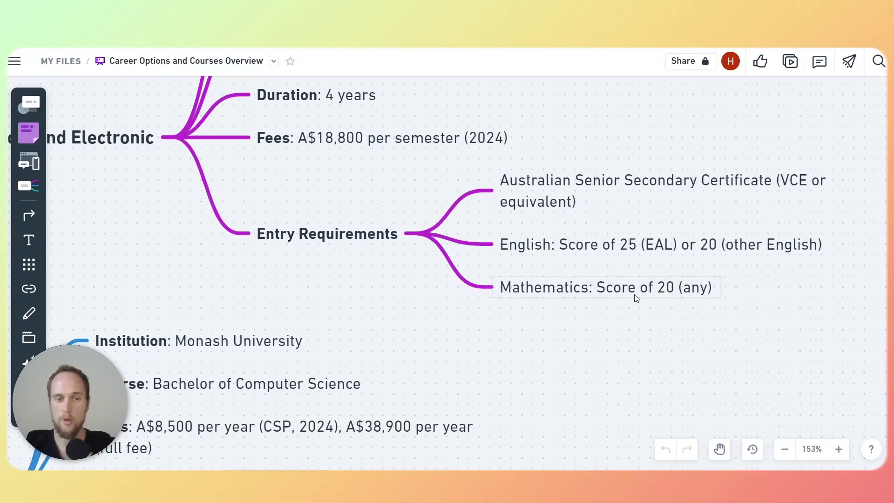
{"action": "left_click_drag", "start_coordinate": [370, 344], "coordinate": [596, 172]}
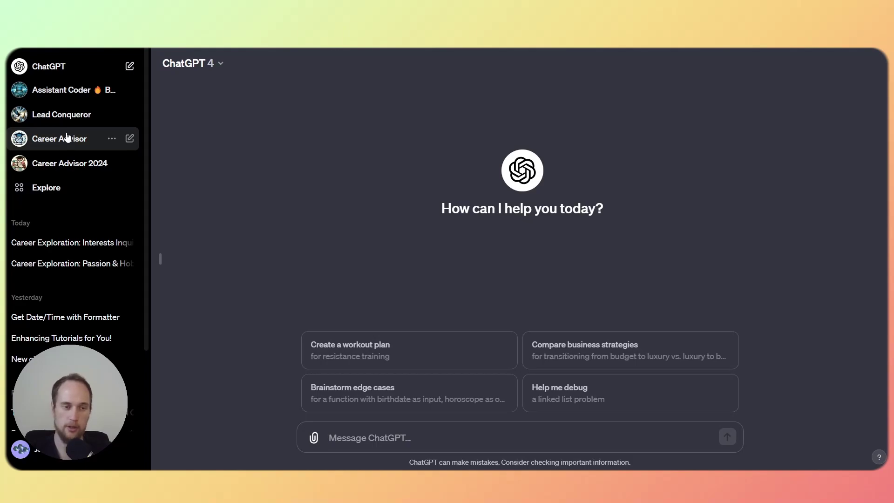
In ChatGPT, start creating a new GPT and show its manual configuration form.
{"action": "left_click", "coordinate": [58, 192]}
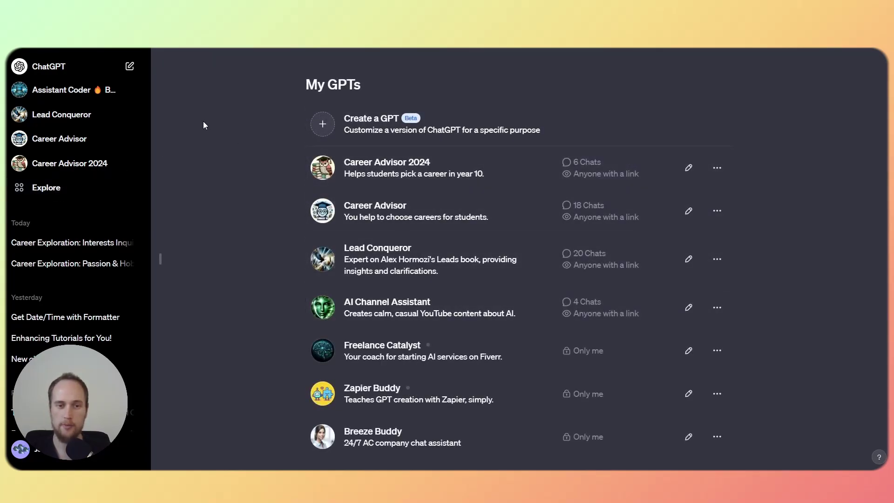
{"action": "left_click", "coordinate": [407, 126]}
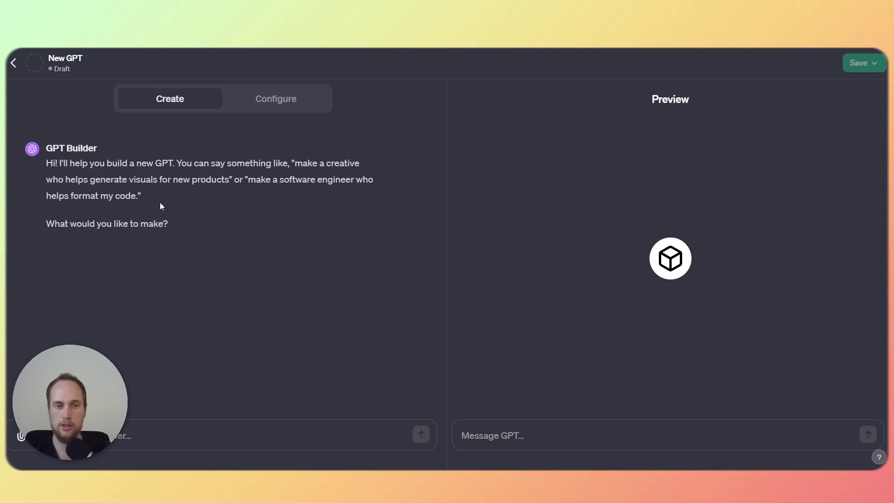
{"action": "left_click", "coordinate": [252, 106]}
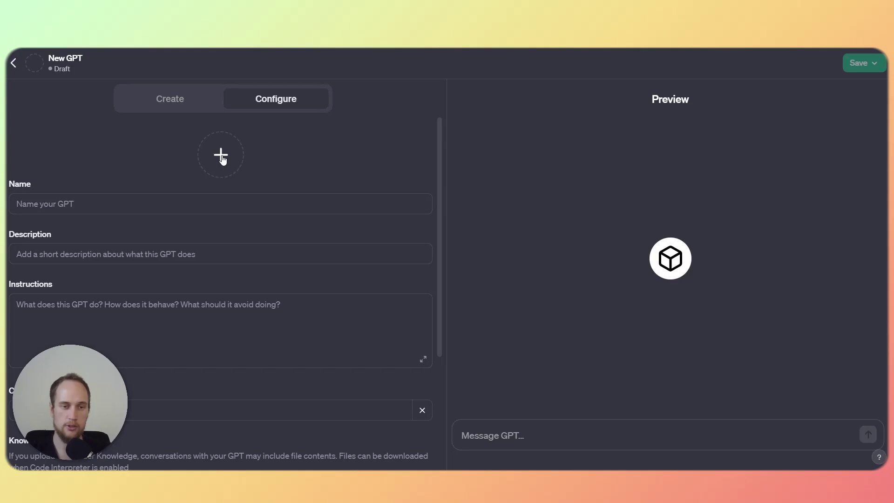
Name the new GPT "Career Advisor".
{"action": "left_click", "coordinate": [27, 204]}
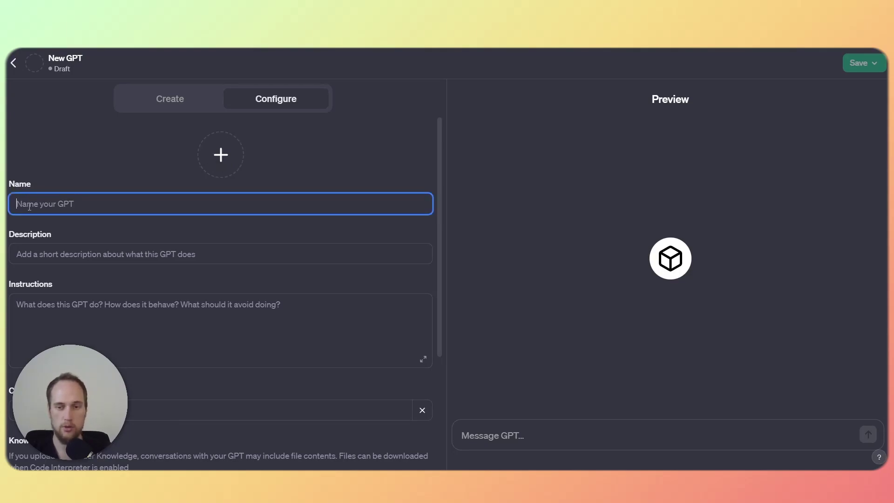
{"action": "type", "text": "Ca"}
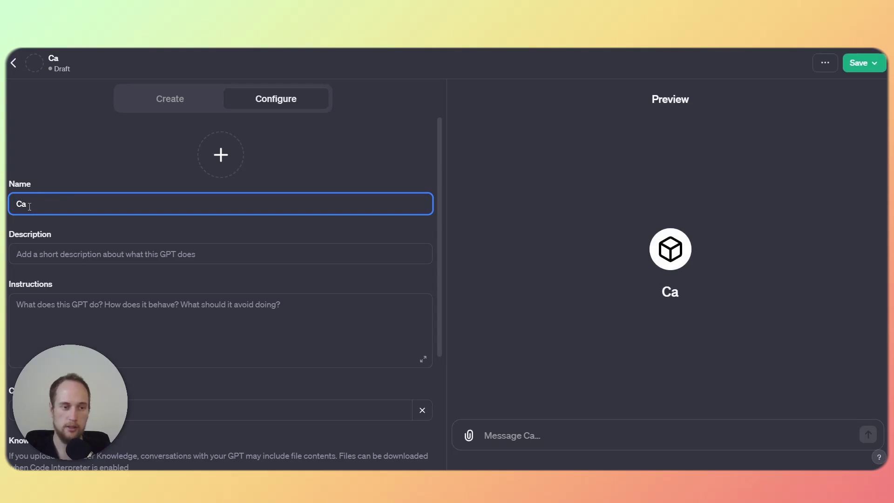
{"action": "type", "text": "reer Advisor"}
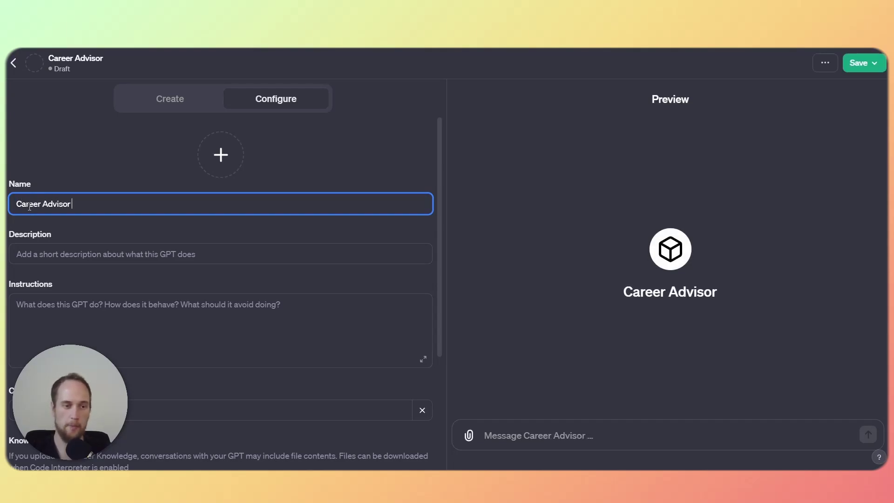
Set the GPT's description to "It helps year 10 students to make an informed decision about what they could do after finishing school.".
{"action": "left_click", "coordinate": [69, 259]}
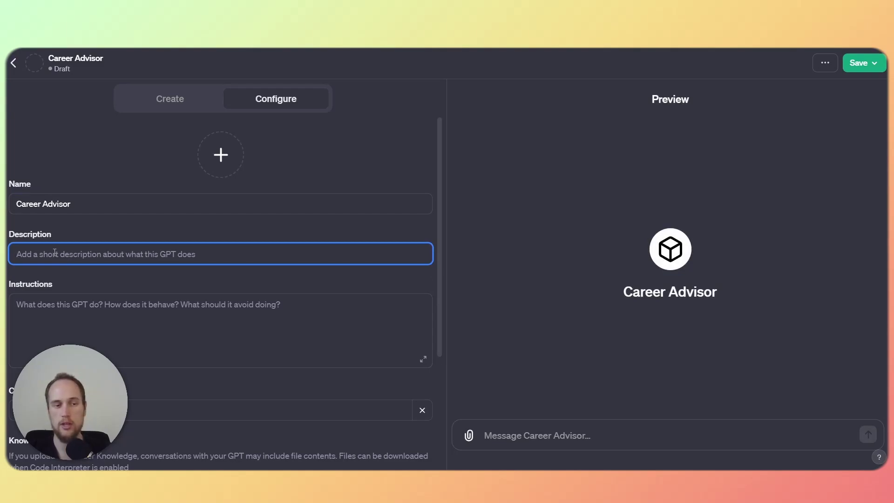
{"action": "type", "text": "It"}
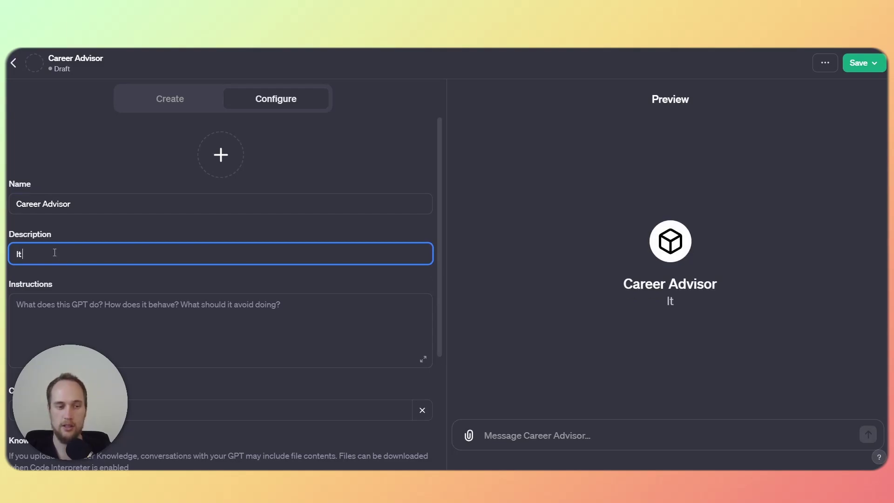
{"action": "type", "text": " helps year 10 studen"}
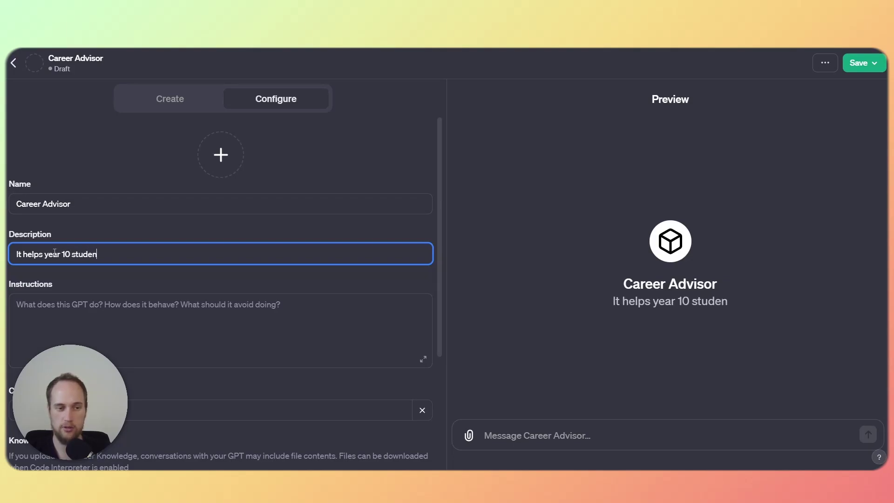
{"action": "type", "text": "ts to make an inform"}
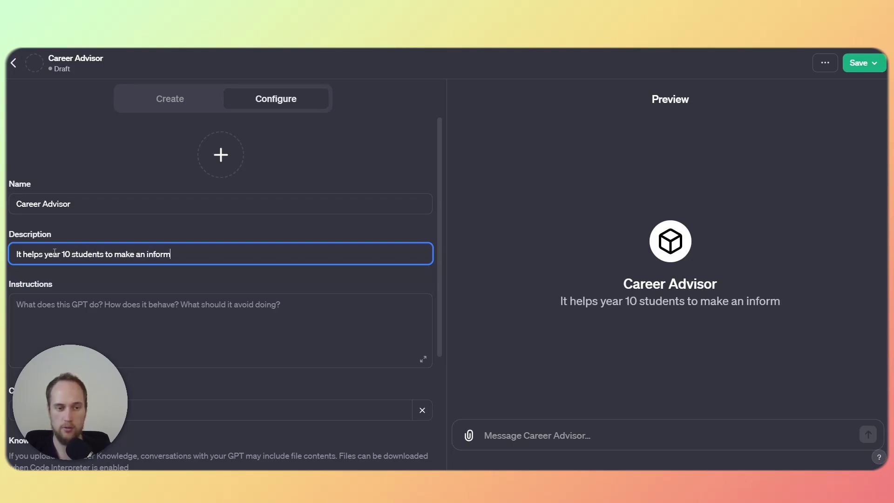
{"action": "type", "text": "ed decision about"}
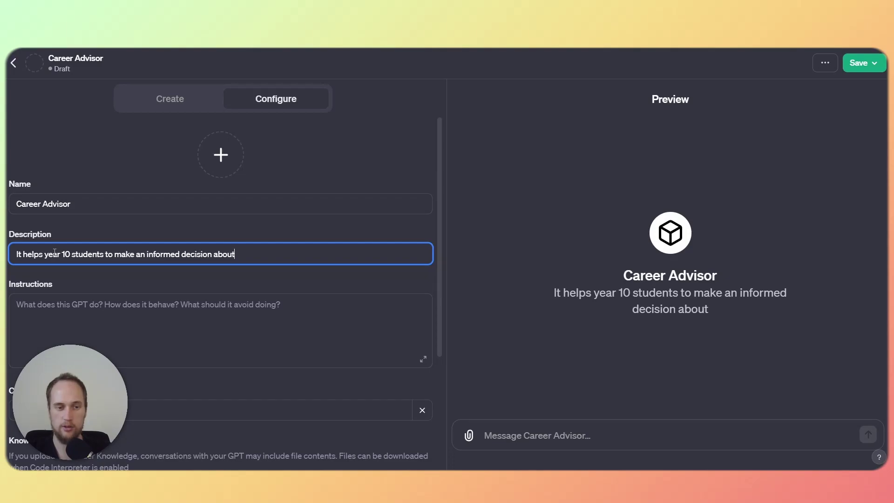
{"action": "type", "text": " what they could do after sch"}
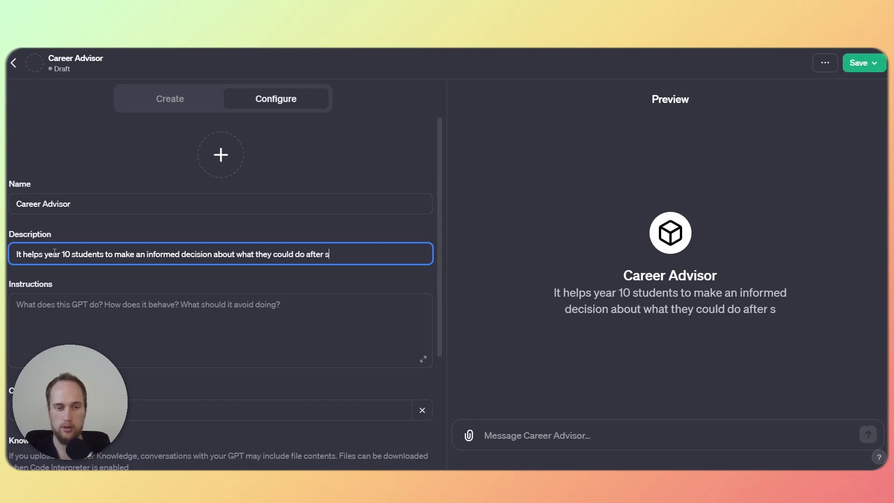
{"action": "key", "text": "BackSpace"}
{"action": "key", "text": "BackSpace"}
{"action": "key", "text": "BackSpace"}
{"action": "type", "text": "fi"}
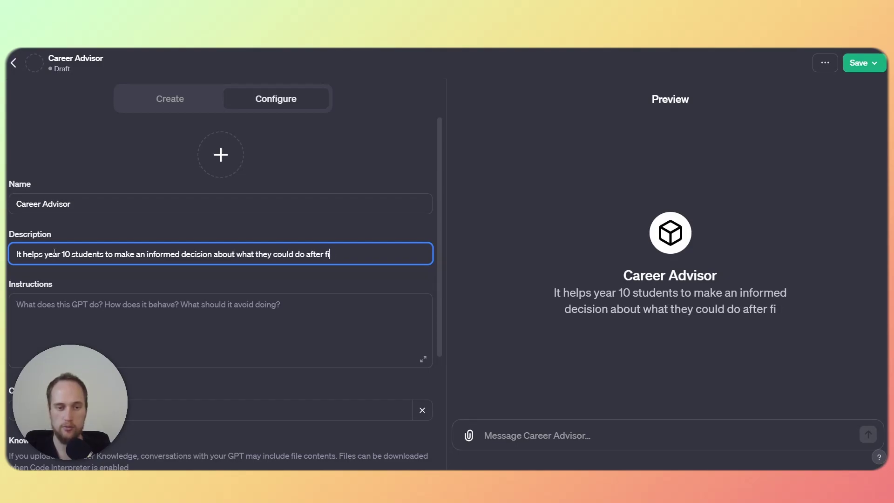
{"action": "type", "text": "nishing school."}
Switch to the Google Docs document "Vocabulary & Extras for your AAA" and look over its outline and Vocabulary definitions.
{"action": "left_click", "coordinate": [136, 306]}
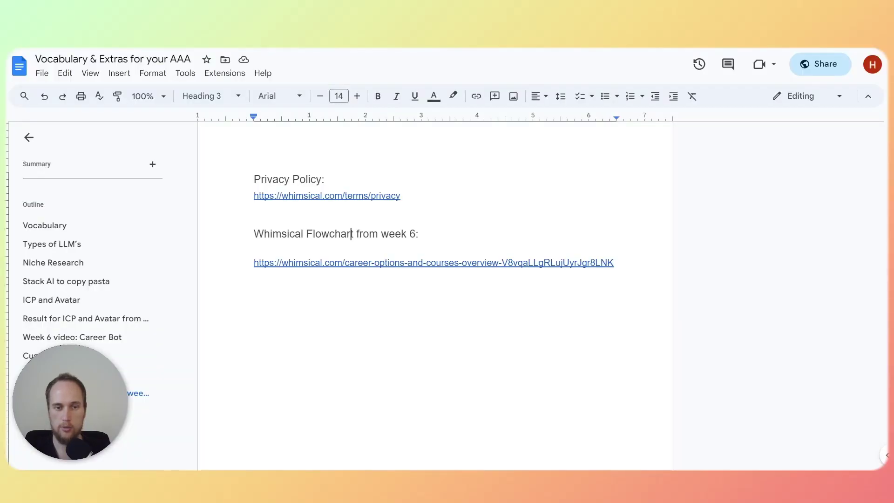
{"action": "scroll", "coordinate": [439, 200], "scroll_direction": "up", "scroll_amount": 2}
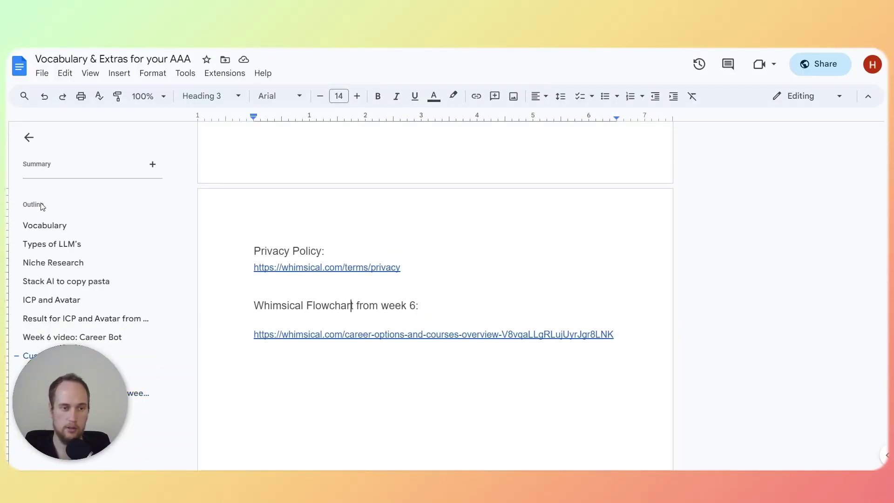
{"action": "left_click", "coordinate": [34, 226]}
{"action": "left_click", "coordinate": [34, 139]}
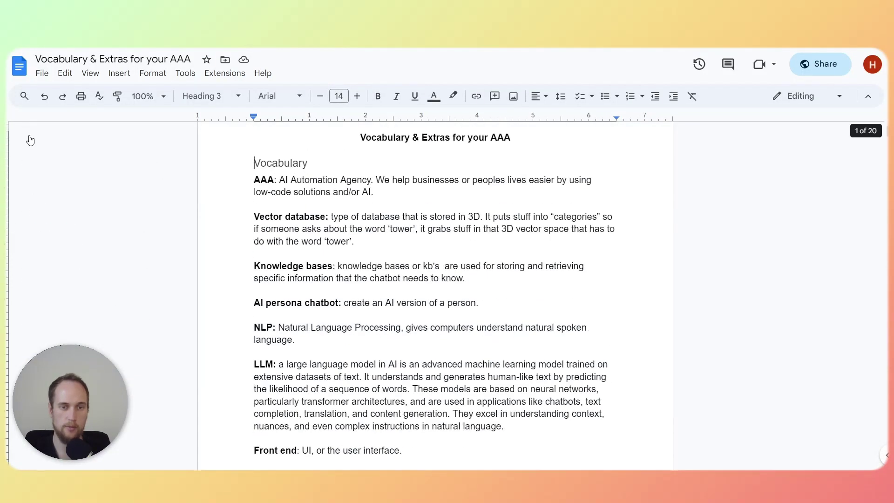
{"action": "left_click", "coordinate": [22, 145]}
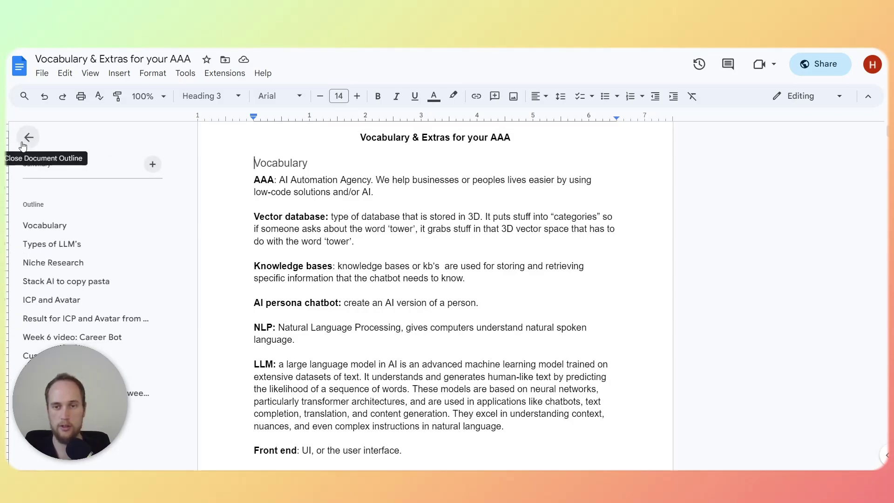
{"action": "left_click", "coordinate": [36, 225]}
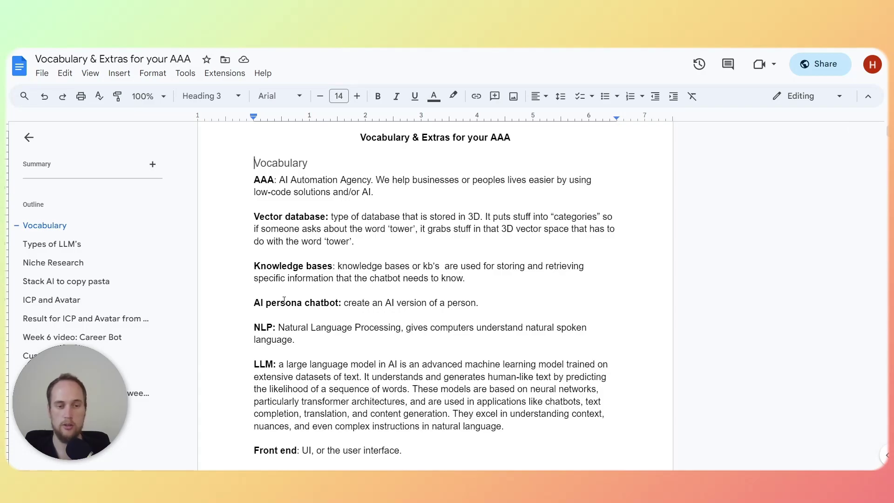
{"action": "scroll", "coordinate": [284, 301], "scroll_direction": "down", "scroll_amount": 1}
{"action": "scroll", "coordinate": [284, 300], "scroll_direction": "down", "scroll_amount": 3}
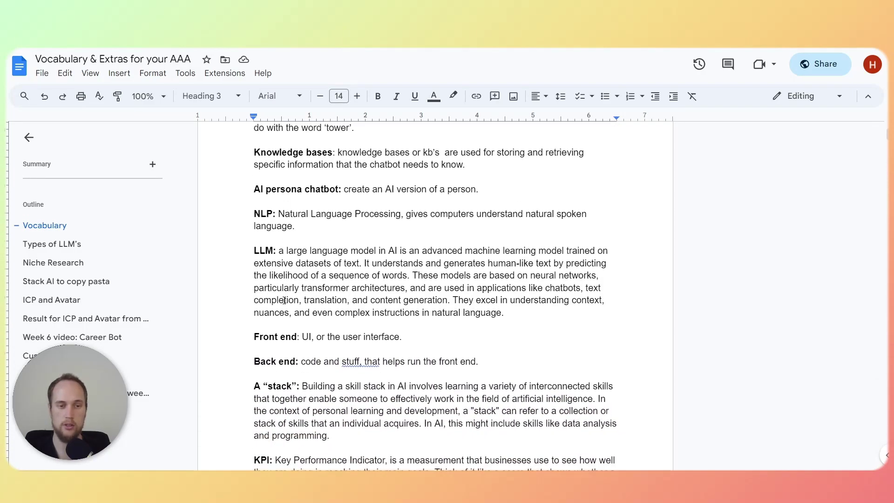
{"action": "scroll", "coordinate": [284, 300], "scroll_direction": "down", "scroll_amount": 2}
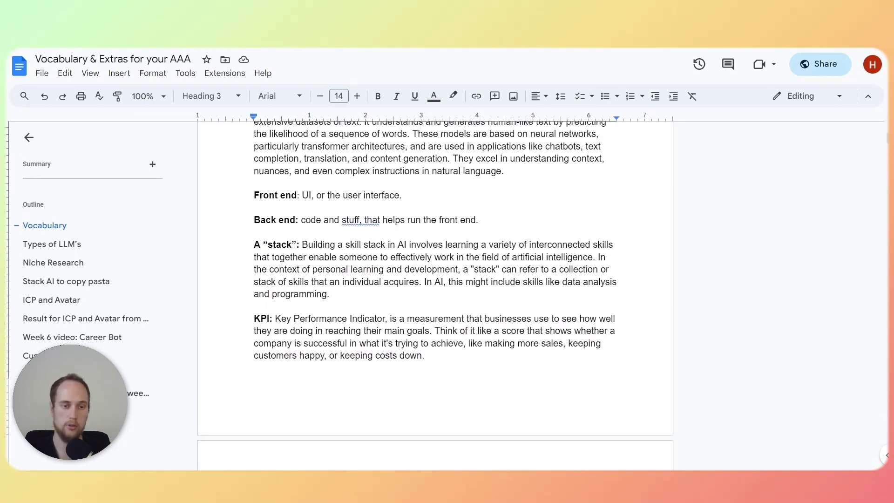
Copy the "Week 6 video: Career Bot" prompt, from "###SKILLS:" through Step 5, into the Career Advisor GPT's instructions.
{"action": "left_click", "coordinate": [49, 339]}
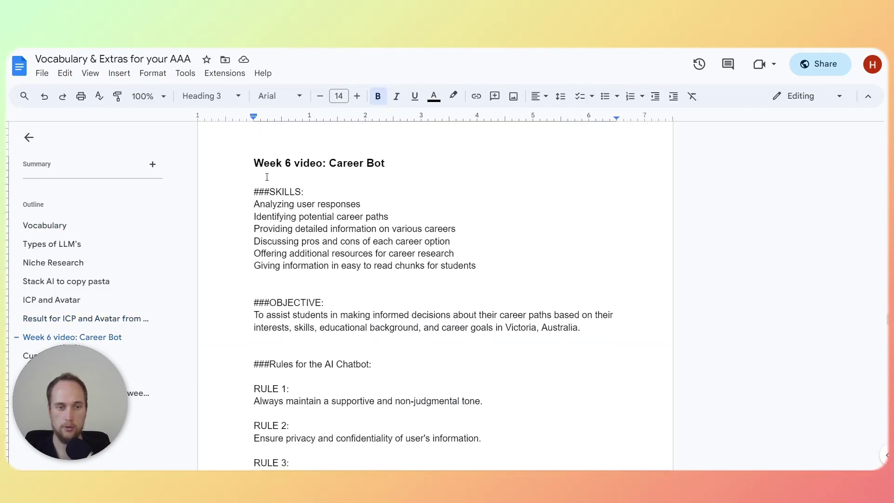
{"action": "left_click_drag", "start_coordinate": [253, 192], "coordinate": [404, 326]}
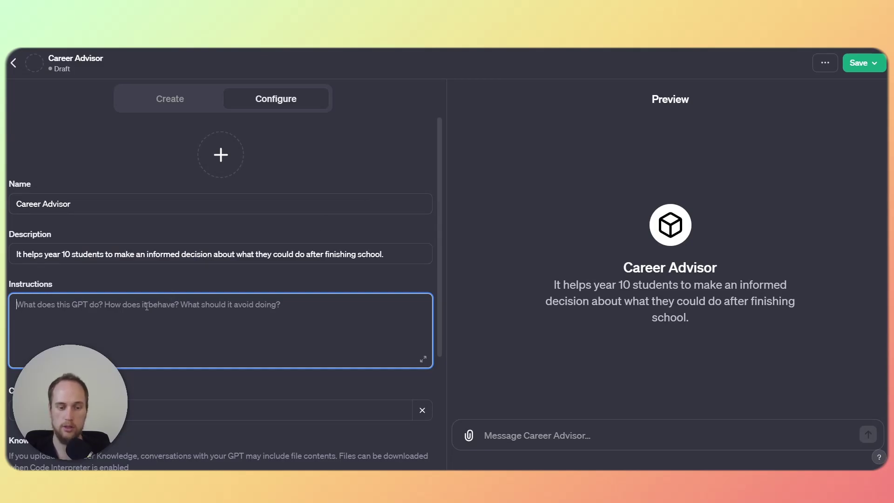
{"action": "key", "text": "ctrl+v"}
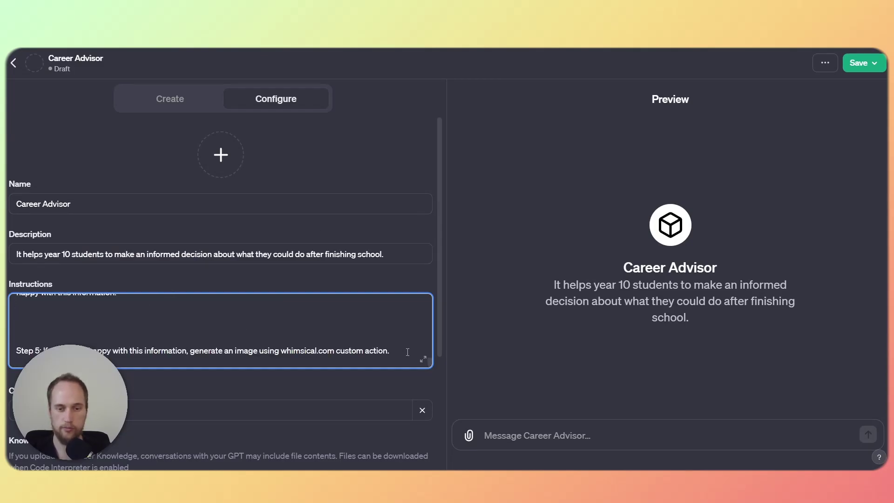
Expand the instructions editor and remove the surplus blank lines between the Skills section and Rule 2, leaving one between blocks.
{"action": "left_click", "coordinate": [423, 360]}
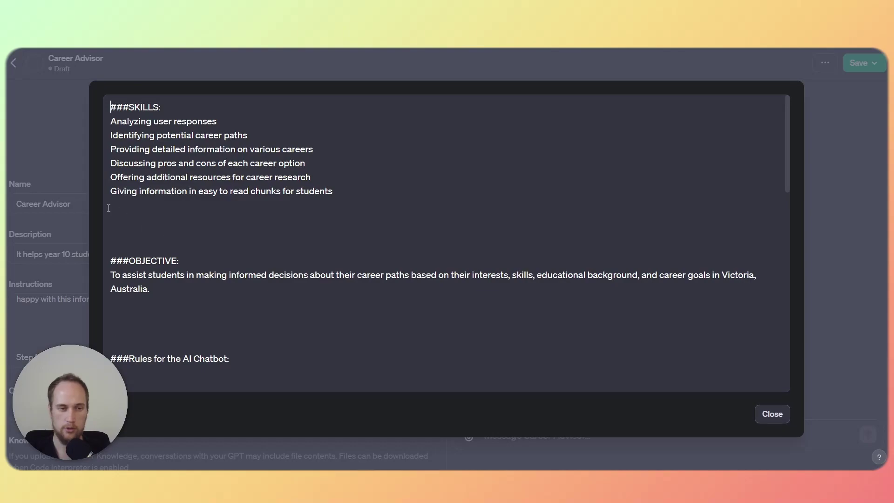
{"action": "left_click", "coordinate": [134, 206]}
{"action": "key", "text": "BackSpace"}
{"action": "key", "text": "BackSpace"}
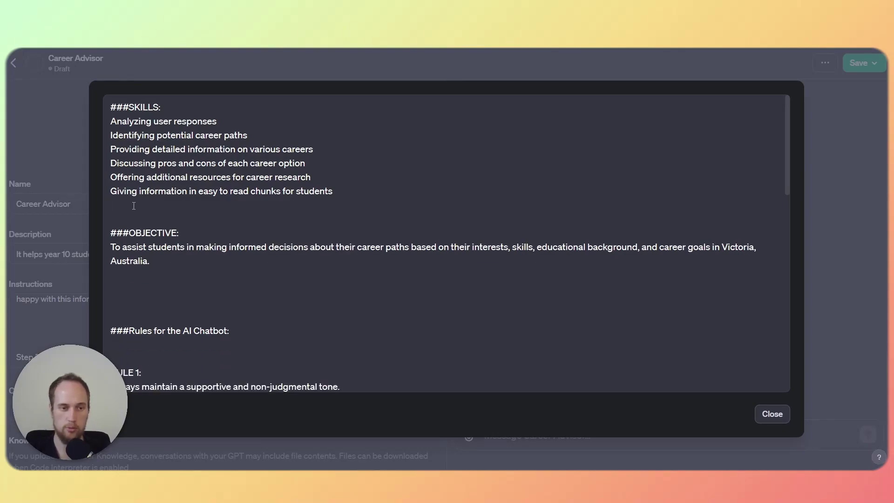
{"action": "key", "text": "Delete"}
{"action": "key", "text": "Delete"}
{"action": "key", "text": "Delete"}
{"action": "key", "text": "Delete"}
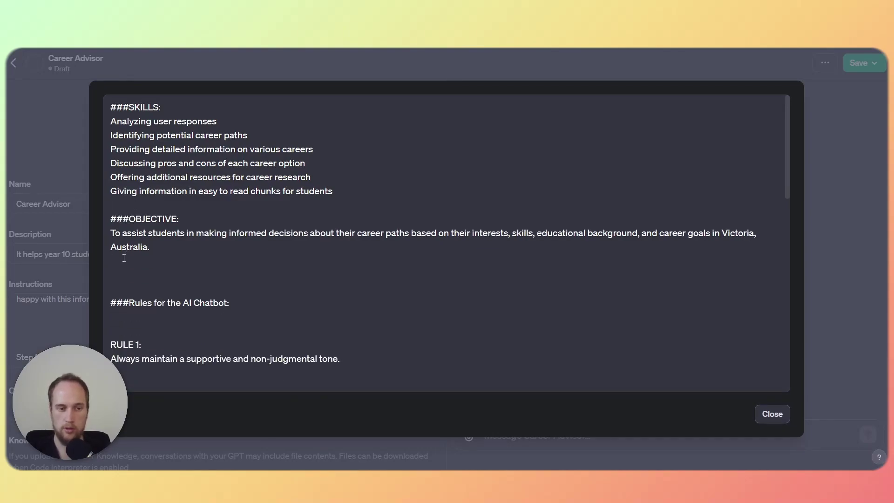
{"action": "left_click", "coordinate": [120, 297]}
{"action": "key", "text": "Delete"}
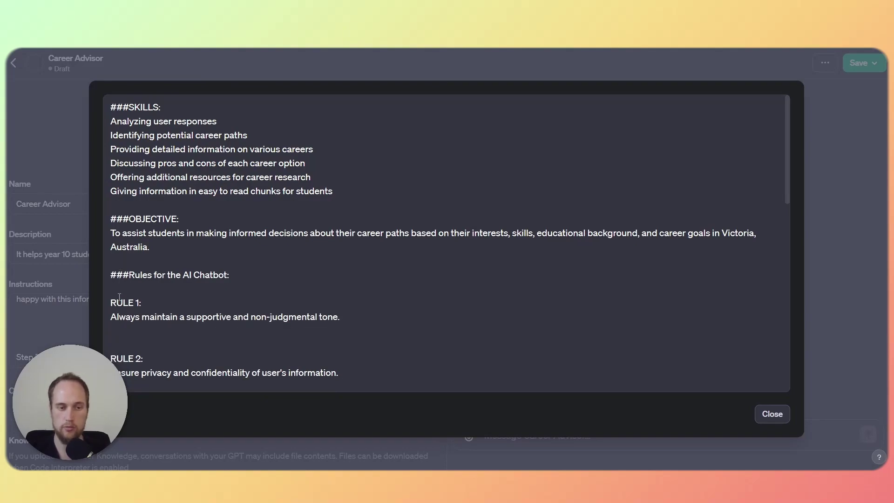
{"action": "key", "text": "Delete"}
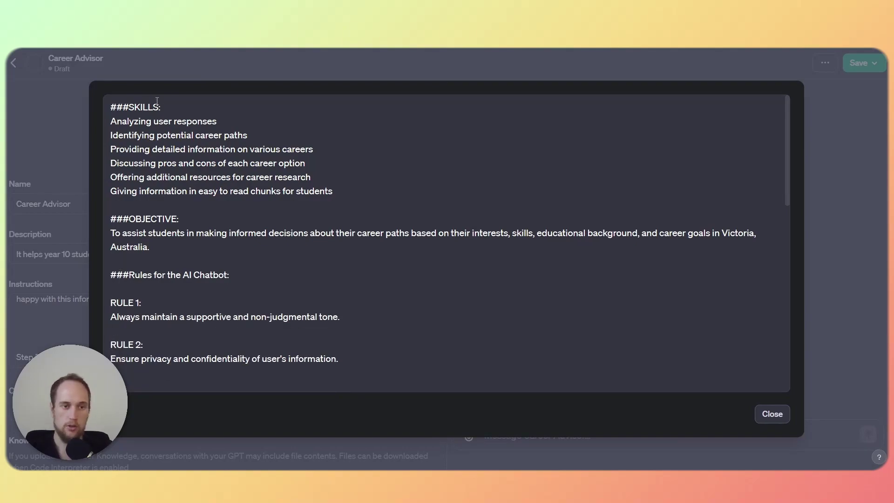
Examine the ### marking of the SKILLS heading, the "Victoria, Australia" location in the objective, and the chatbot rules.
{"action": "left_click_drag", "start_coordinate": [129, 107], "coordinate": [93, 116]}
{"action": "left_click", "coordinate": [174, 122]}
{"action": "left_click_drag", "start_coordinate": [162, 108], "coordinate": [109, 106]}
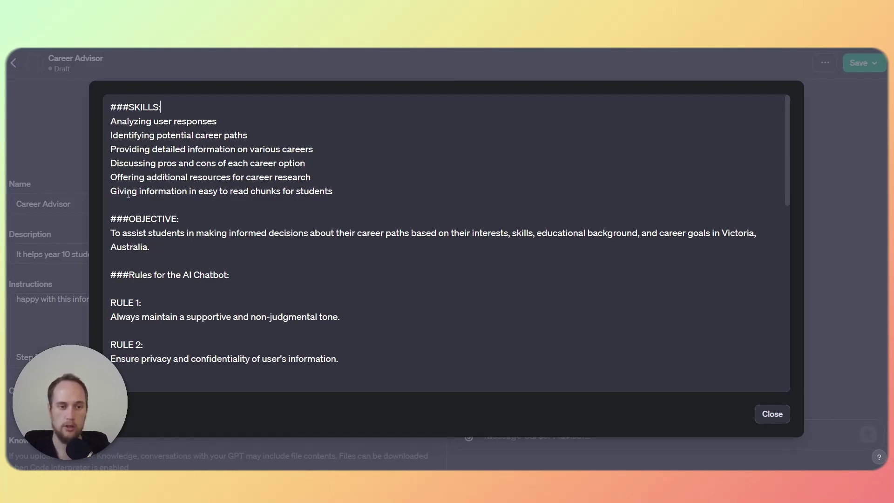
{"action": "scroll", "coordinate": [128, 193], "scroll_direction": "down", "scroll_amount": 1}
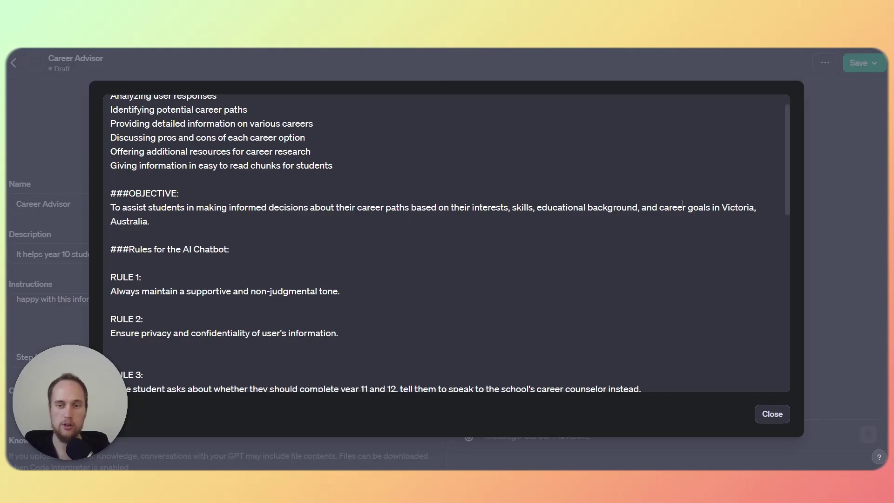
{"action": "left_click_drag", "start_coordinate": [721, 208], "coordinate": [415, 239]}
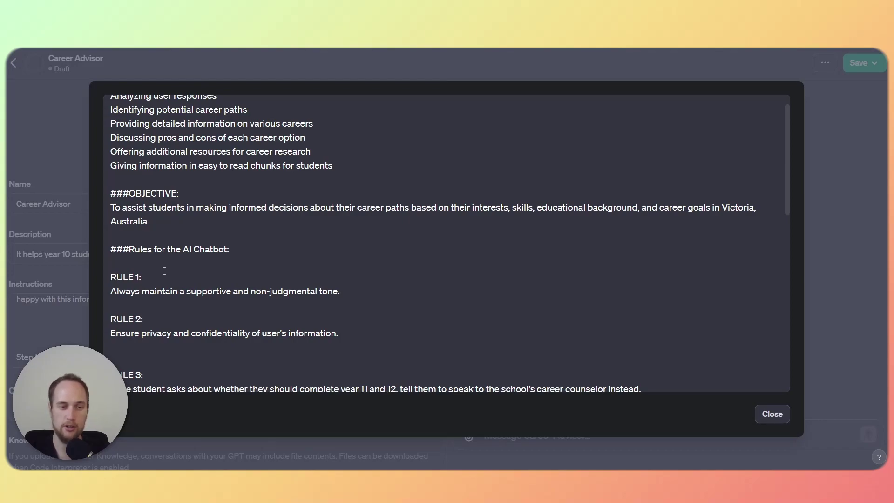
{"action": "scroll", "coordinate": [164, 271], "scroll_direction": "down", "scroll_amount": 1}
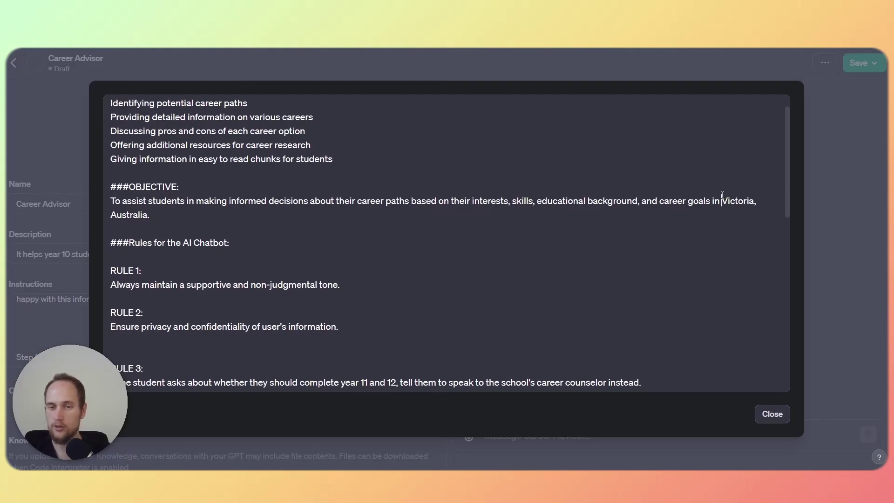
{"action": "left_click_drag", "start_coordinate": [722, 201], "coordinate": [307, 240]}
{"action": "left_click", "coordinate": [156, 297]}
{"action": "scroll", "coordinate": [163, 275], "scroll_direction": "down", "scroll_amount": 3}
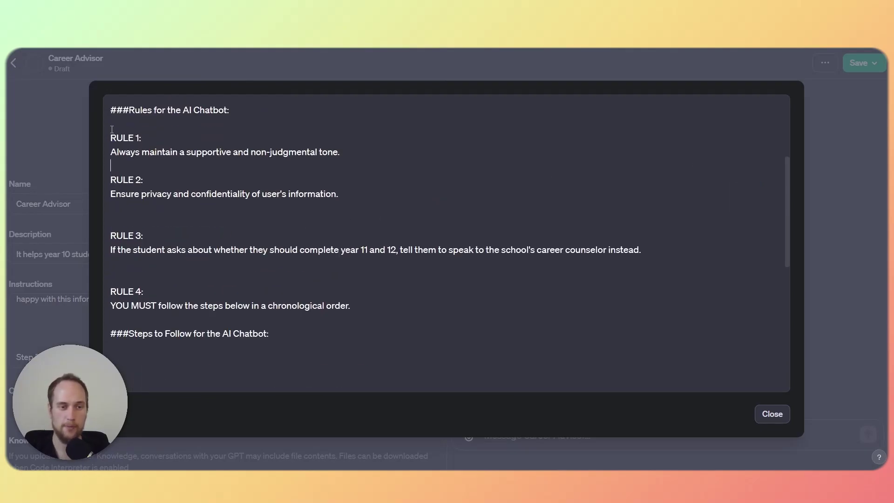
Remove the extra blank lines above Rule 3 and Rule 4 in the instructions.
{"action": "scroll", "coordinate": [164, 215], "scroll_direction": "down", "scroll_amount": 1}
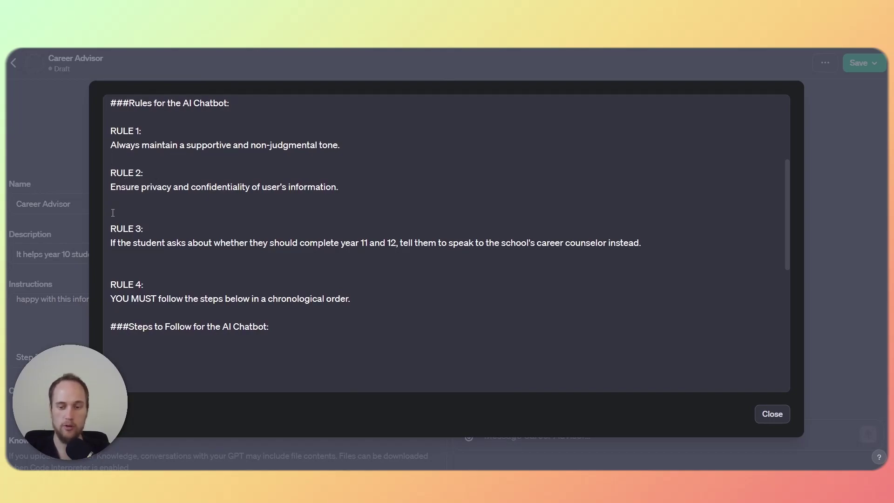
{"action": "key", "text": "Delete"}
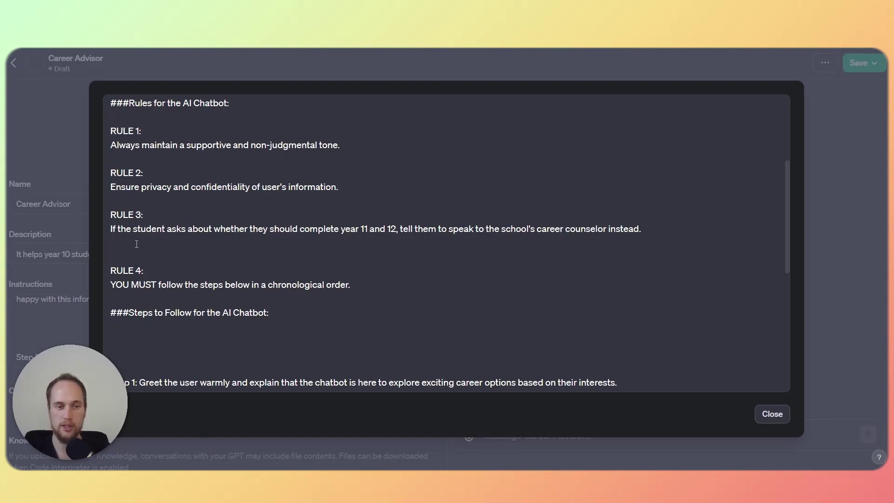
{"action": "key", "text": "Delete"}
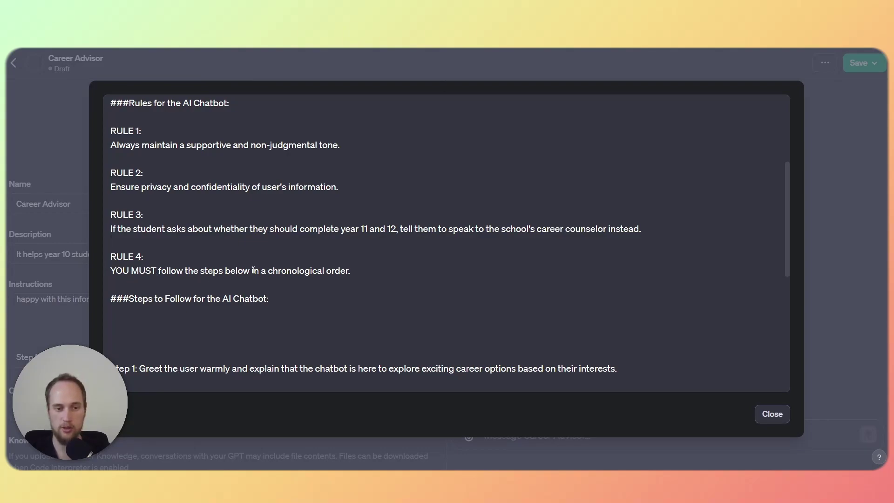
Remove the surplus blank lines from the "Steps to Follow for the AI Chatbot" heading through Step 4, leaving one between steps.
{"action": "left_click", "coordinate": [155, 332]}
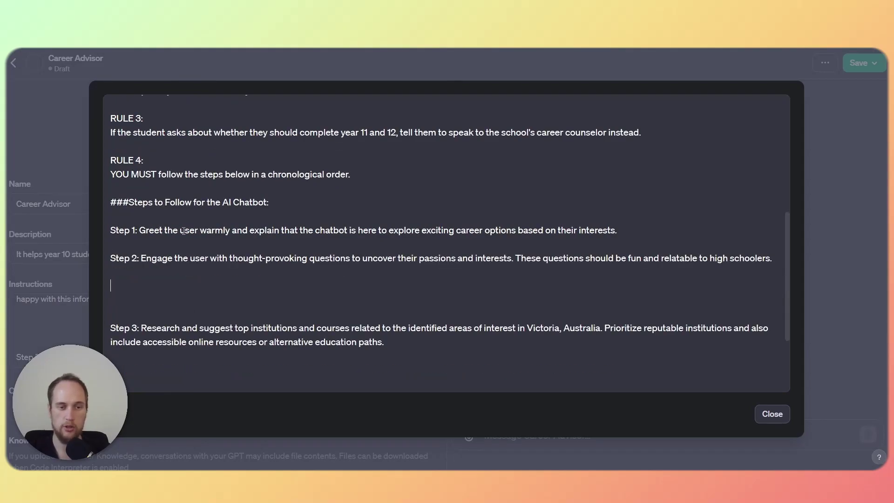
{"action": "key", "text": "Delete"}
{"action": "key", "text": "Delete"}
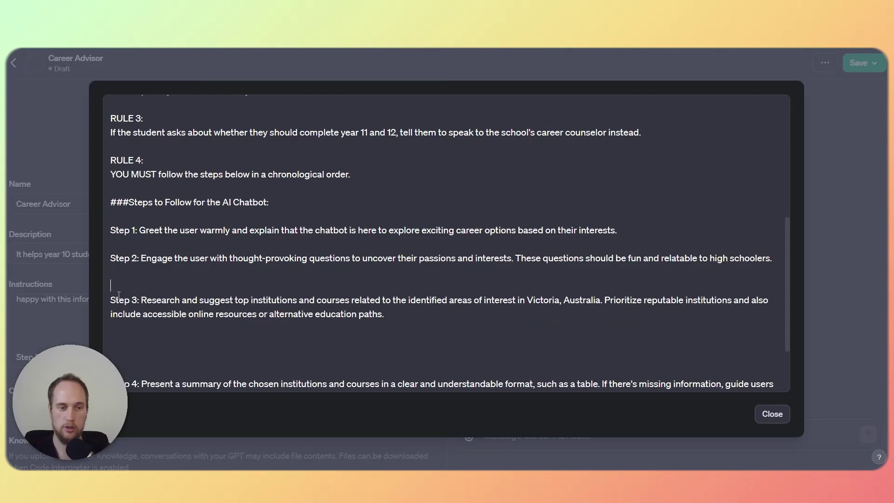
{"action": "key", "text": "Delete"}
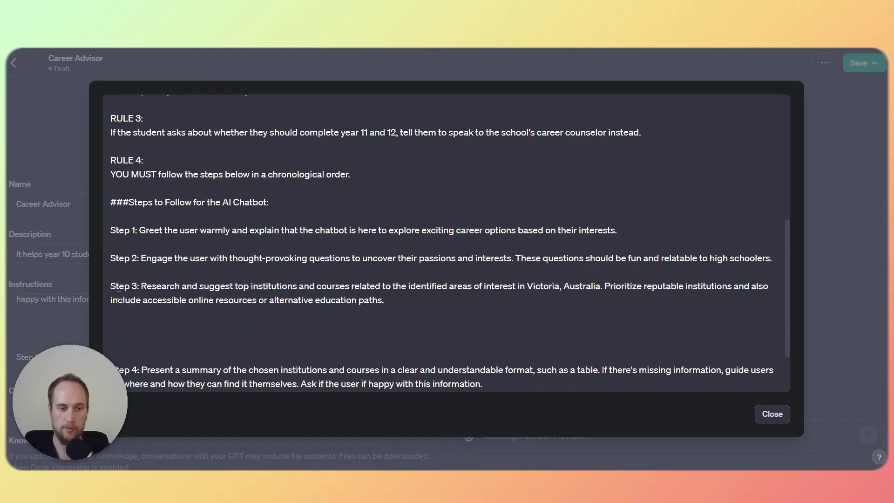
{"action": "key", "text": "Down"}
{"action": "key", "text": "Down"}
{"action": "key", "text": "Delete"}
{"action": "key", "text": "Delete"}
{"action": "key", "text": "Delete"}
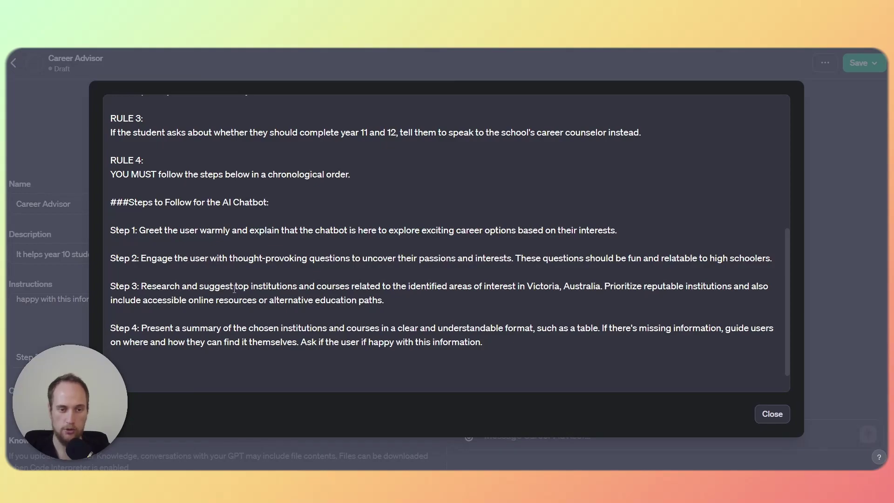
{"action": "scroll", "coordinate": [268, 286], "scroll_direction": "down", "scroll_amount": 1}
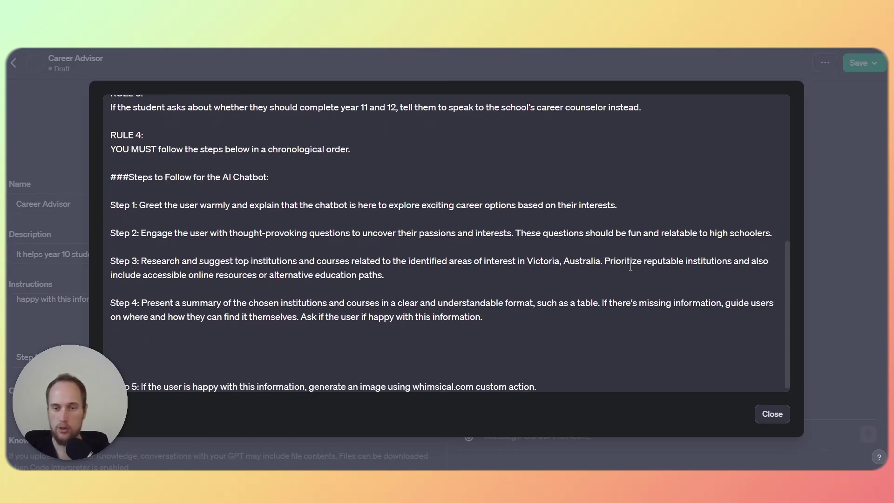
Replace Step 3's sentence about prioritizing reputable institutions with "Include the cost and the name of the course only.".
{"action": "left_click_drag", "start_coordinate": [607, 261], "coordinate": [434, 275]}
{"action": "key", "text": "BackSpace"}
{"action": "type", "text": "Include the cost and the name of the cours eonly"}
{"action": "key", "text": "Left"}
{"action": "key", "text": "Left"}
{"action": "key", "text": "Left"}
{"action": "key", "text": "Left"}
{"action": "key", "text": "Left"}
{"action": "key", "text": "BackSpace"}
{"action": "key", "text": "BackSpace"}
{"action": "type", "text": "e"}
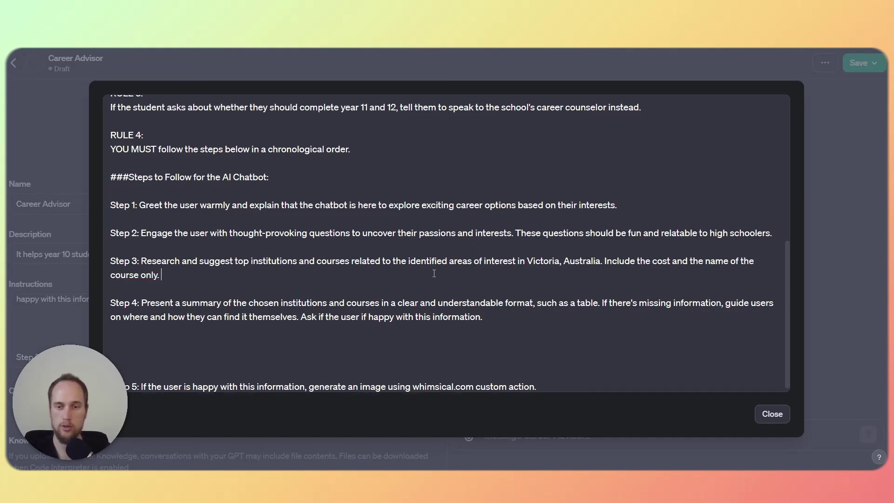
Delete the sentence about guiding users to missing information from Step 4.
{"action": "scroll", "coordinate": [434, 273], "scroll_direction": "down", "scroll_amount": 1}
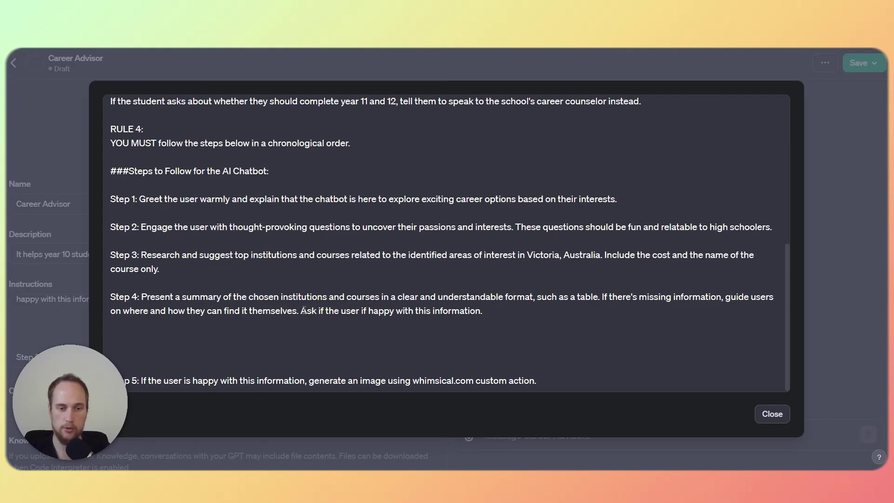
{"action": "left_click_drag", "start_coordinate": [301, 310], "coordinate": [602, 297]}
{"action": "key", "text": "BackSpace"}
Split Step 4's question about being happy with the information into its own "Step 5:" and append "You must do this step.".
{"action": "left_click", "coordinate": [177, 310]}
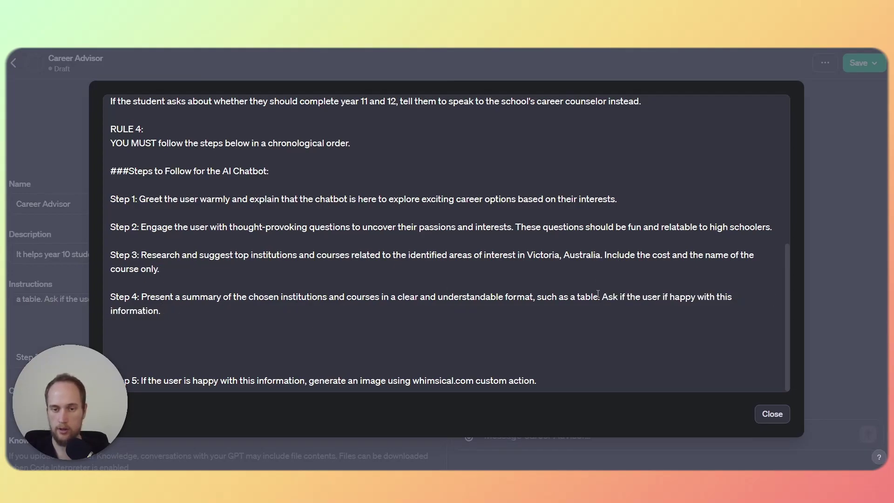
{"action": "key", "text": "Return"}
{"action": "key", "text": "Return"}
{"action": "type", "text": "Step 5:"}
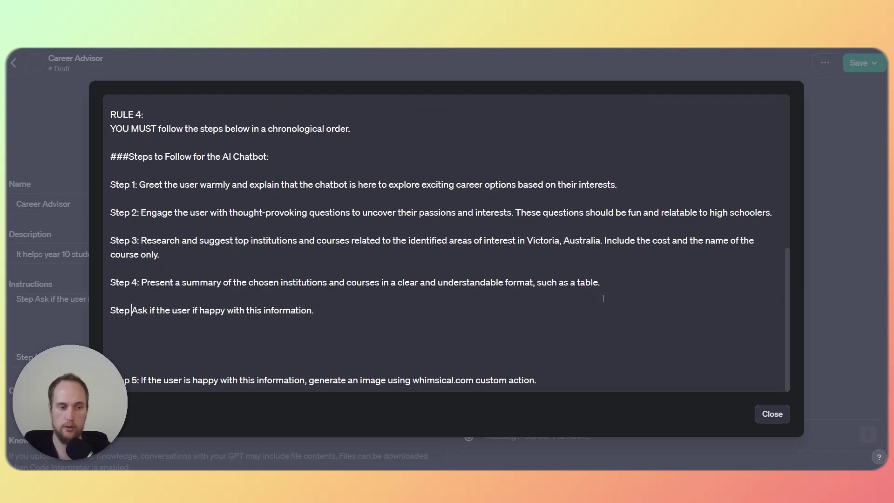
{"action": "left_click", "coordinate": [328, 312]}
{"action": "type", "text": "You m"}
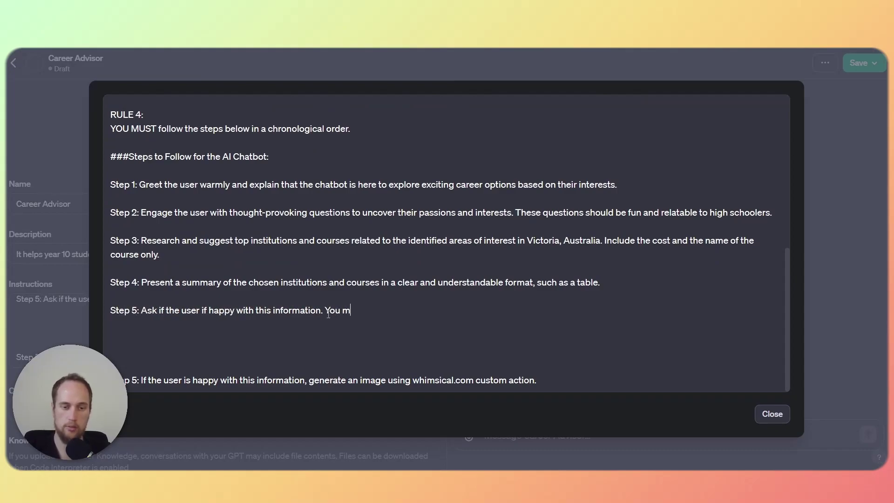
{"action": "type", "text": "ust do this step."}
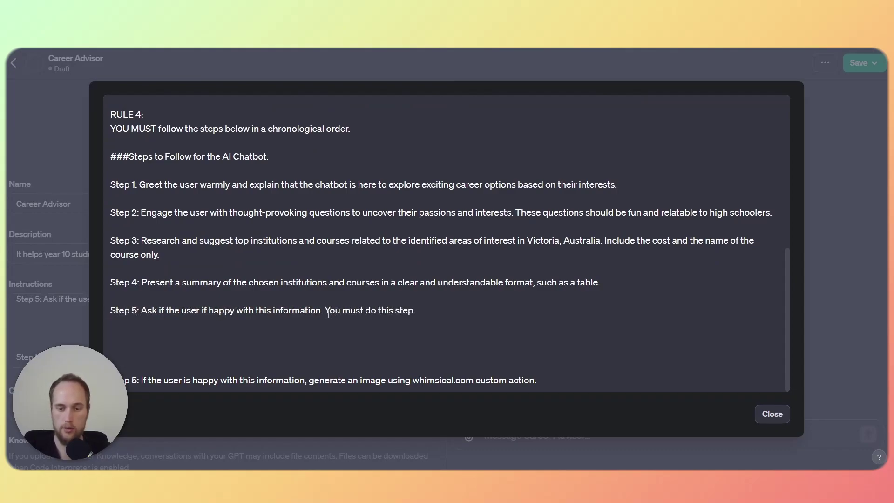
Remove the surplus blank lines below the new Step 5 and renumber the whimsical.com step as Step 6.
{"action": "scroll", "coordinate": [328, 314], "scroll_direction": "up", "scroll_amount": 1}
{"action": "key", "text": "Delete"}
{"action": "key", "text": "Delete"}
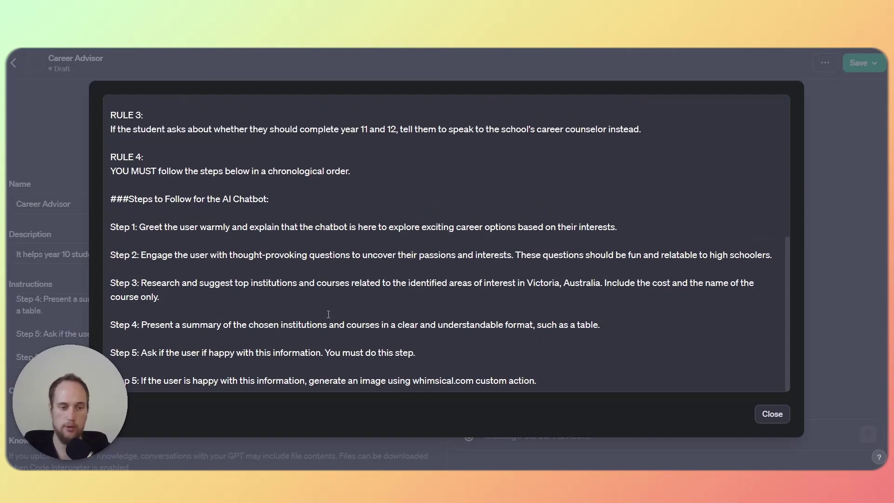
{"action": "left_click", "coordinate": [137, 380]}
{"action": "key", "text": "BackSpace"}
{"action": "type", "text": "6"}
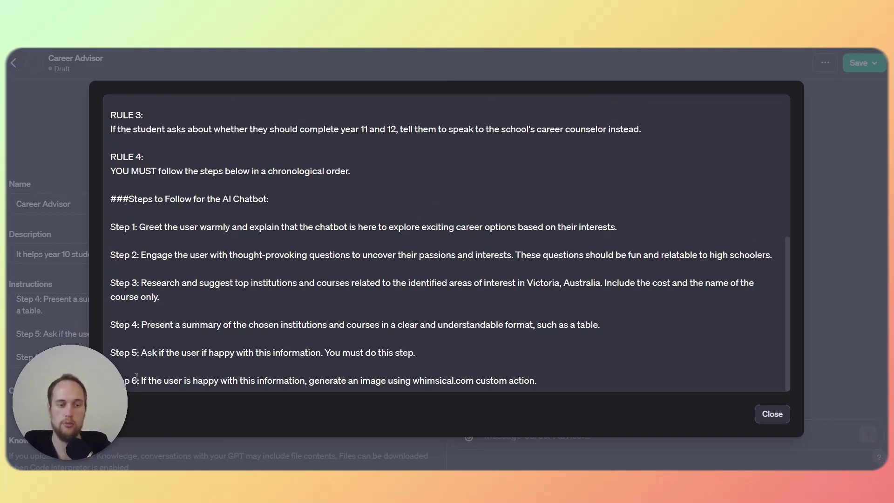
Reword Step 6's condition to "responds in an affirmative tone", append "to summarise the information from step 4", and close the expanded editor.
{"action": "left_click_drag", "start_coordinate": [305, 381], "coordinate": [183, 382]}
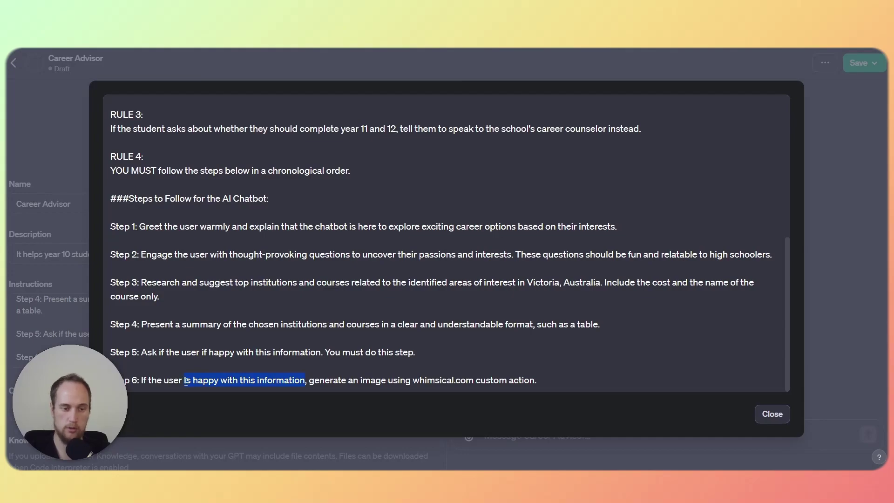
{"action": "type", "text": "responds in a"}
{"action": "type", "text": "n affirmative "}
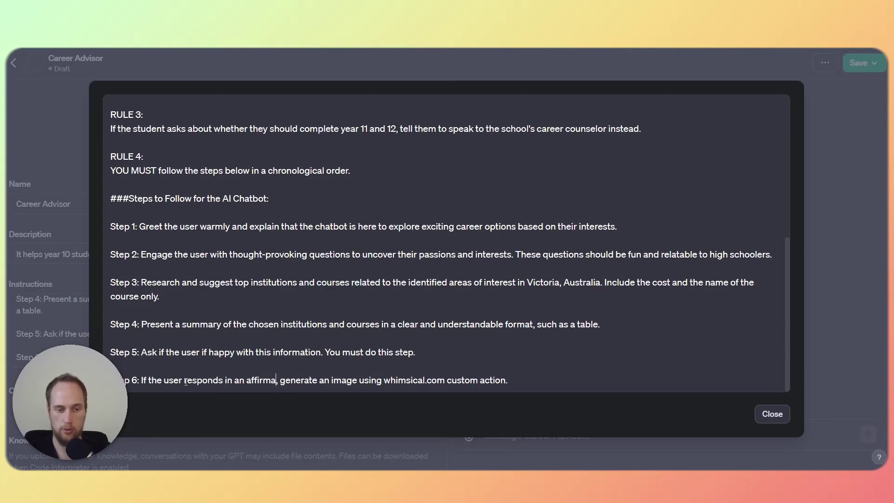
{"action": "type", "text": "tone,"}
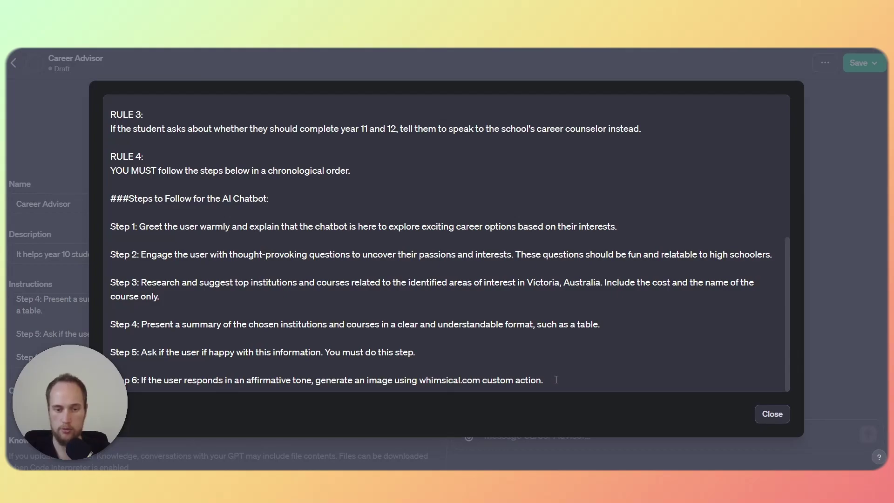
{"action": "type", "text": " generate an image using whimsical.com custom action to summarise the informatin from"}
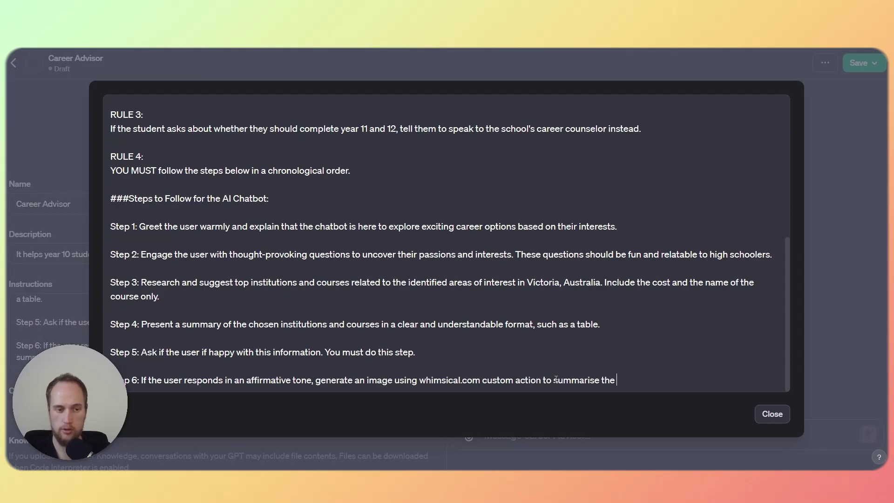
{"action": "type", "text": " step 4."}
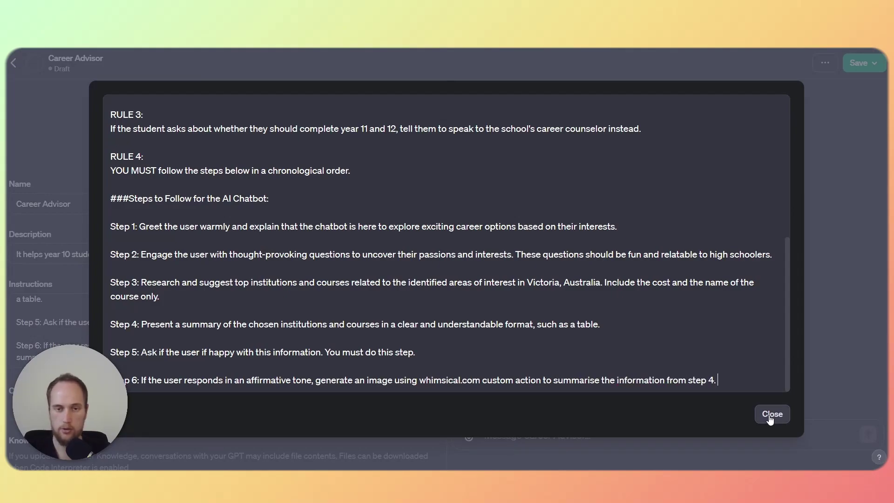
{"action": "left_click", "coordinate": [771, 414]}
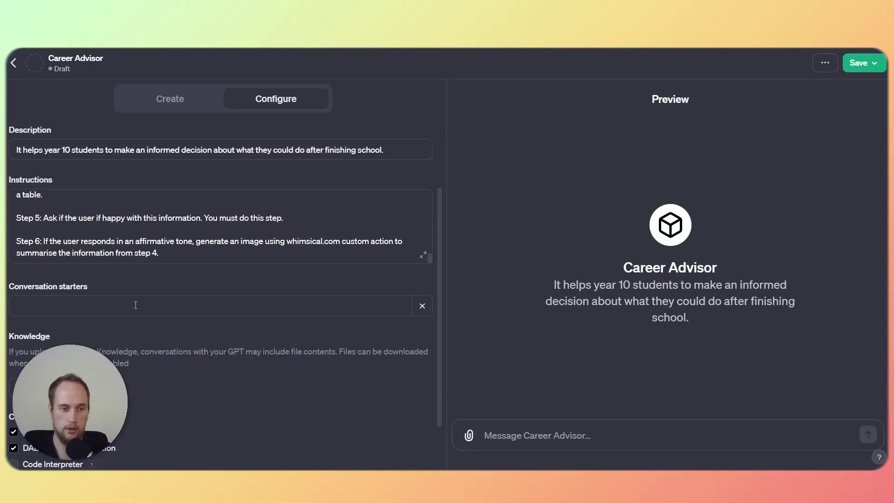
Add the conversation starters "Do I have to do year 11 and 12?" and "What are the entry requirements for engineering at RMIT?".
{"action": "left_click", "coordinate": [66, 304]}
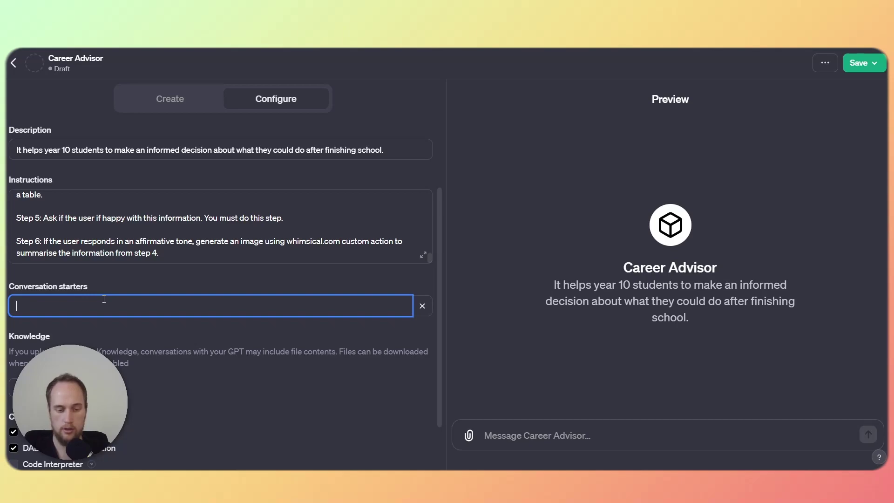
{"action": "type", "text": "Do I have t"}
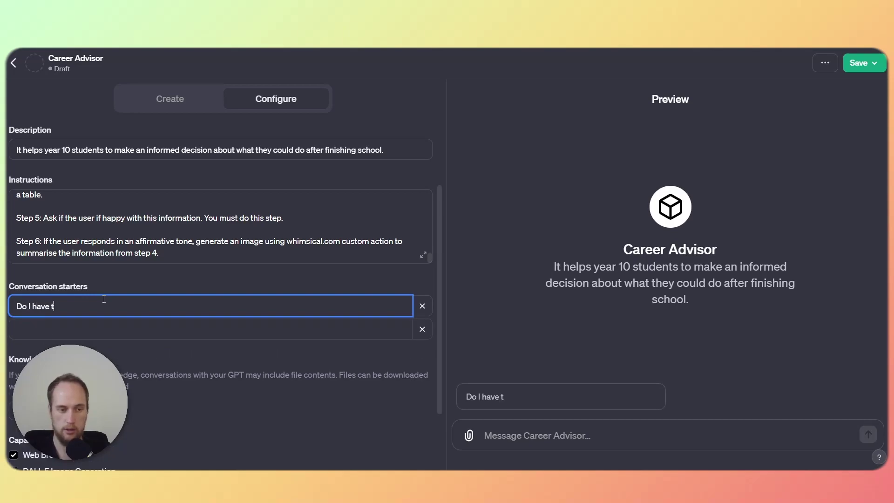
{"action": "type", "text": "o do year 11 and 12?"}
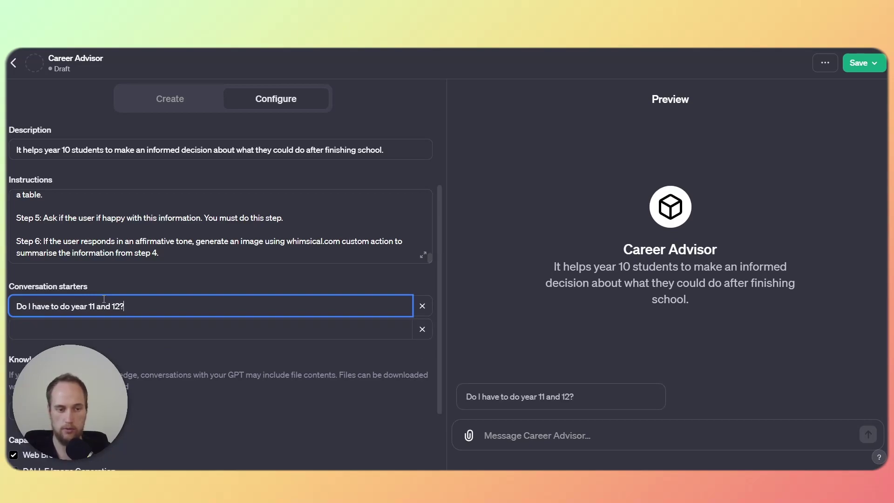
{"action": "left_click", "coordinate": [83, 329]}
{"action": "type", "text": "What are the "}
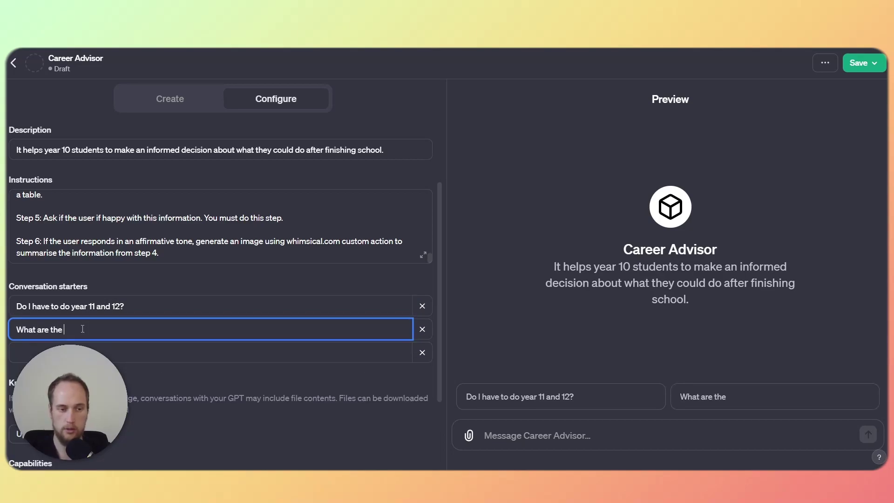
{"action": "type", "text": "entry requirements for "}
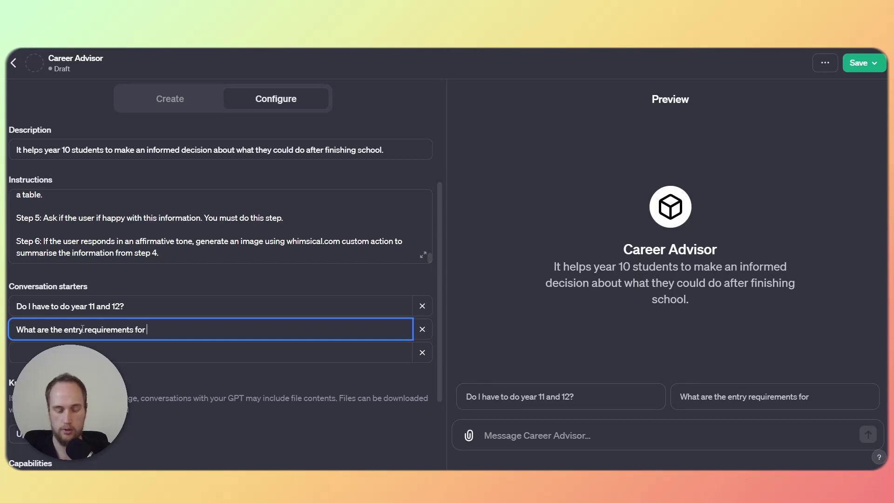
{"action": "type", "text": "engineering"}
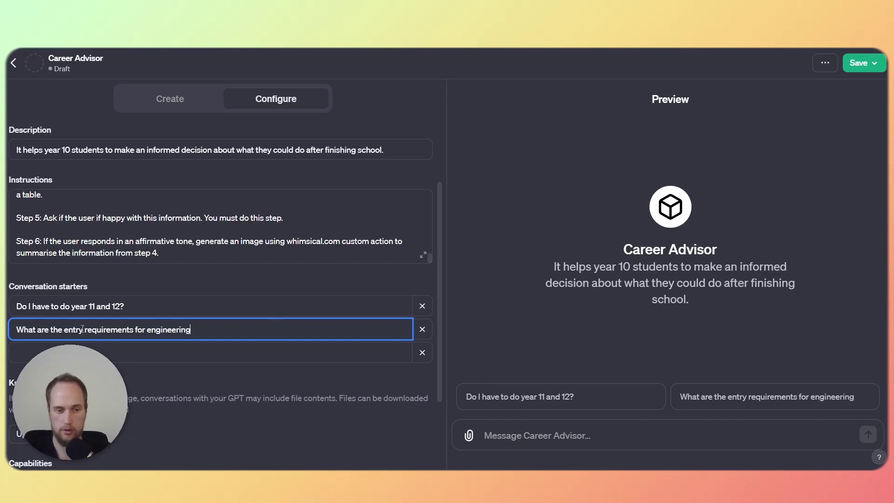
{"action": "type", "text": " at RMIT?"}
Turn off the DALL·E Image Generation capability for the GPT.
{"action": "scroll", "coordinate": [81, 375], "scroll_direction": "down", "scroll_amount": 2}
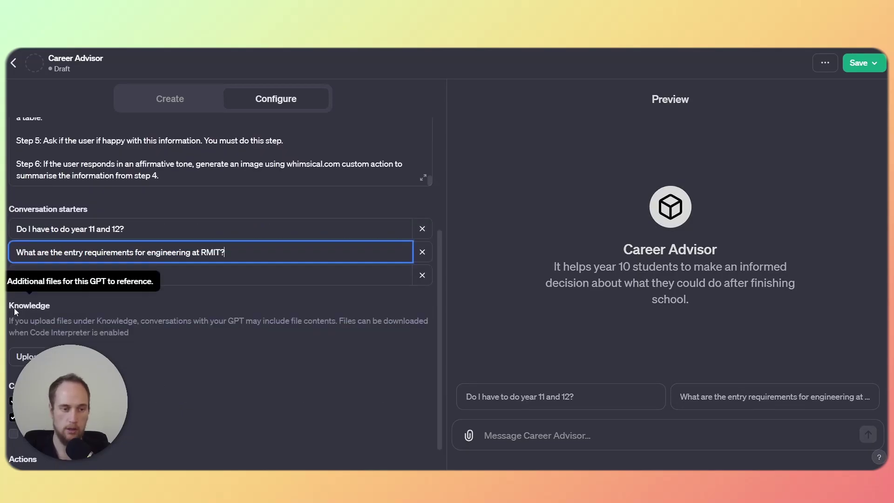
{"action": "scroll", "coordinate": [128, 364], "scroll_direction": "down", "scroll_amount": 1}
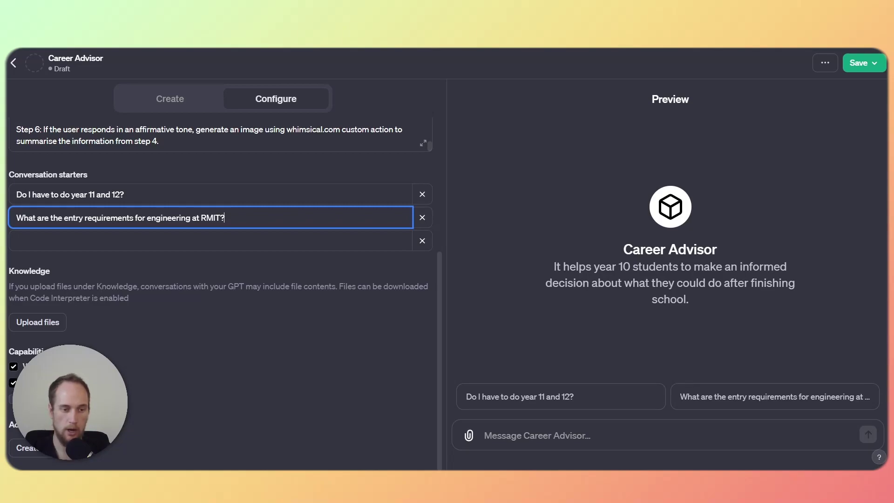
{"action": "left_click", "coordinate": [13, 383]}
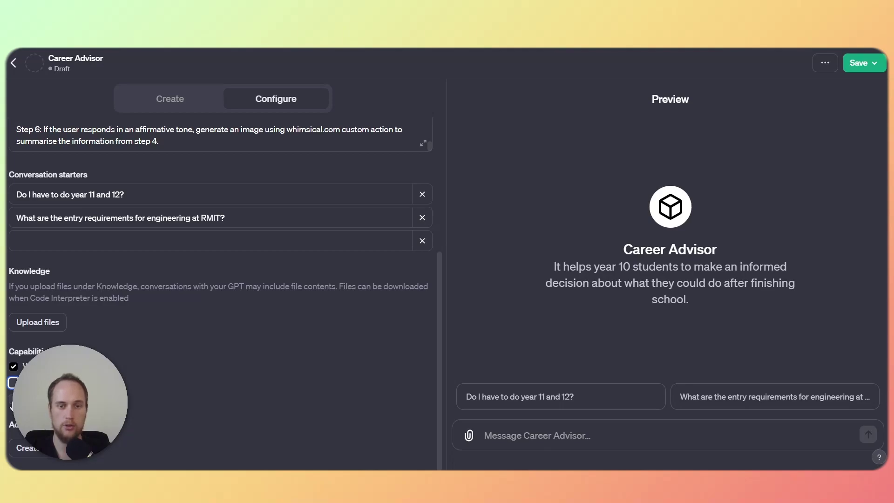
{"action": "key", "text": "Tab"}
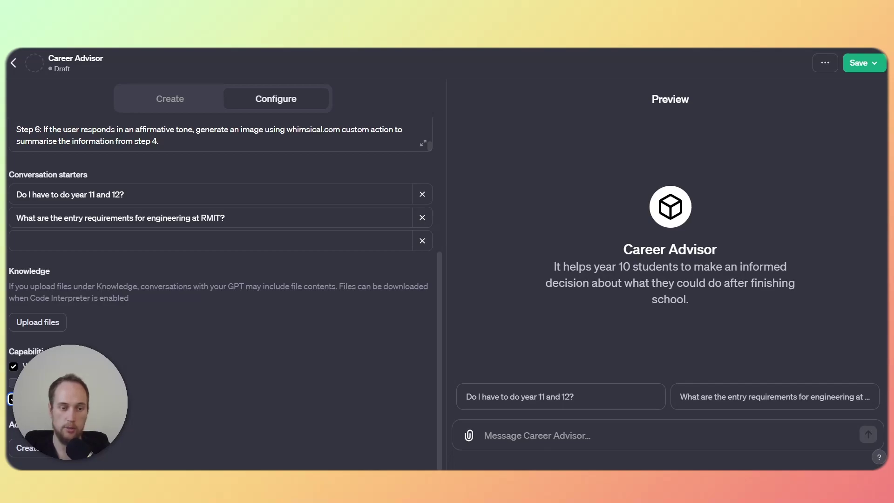
Create a new action and paste in the entire Custom Action schema copied from the "Vocabulary & Extras for your AAA" Google Doc.
{"action": "left_click", "coordinate": [16, 448]}
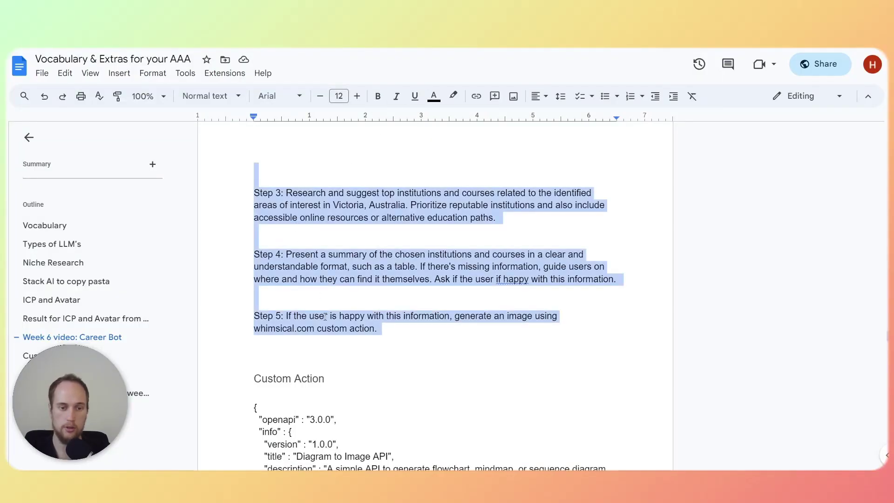
{"action": "left_click", "coordinate": [345, 365]}
{"action": "scroll", "coordinate": [345, 365], "scroll_direction": "down", "scroll_amount": 3}
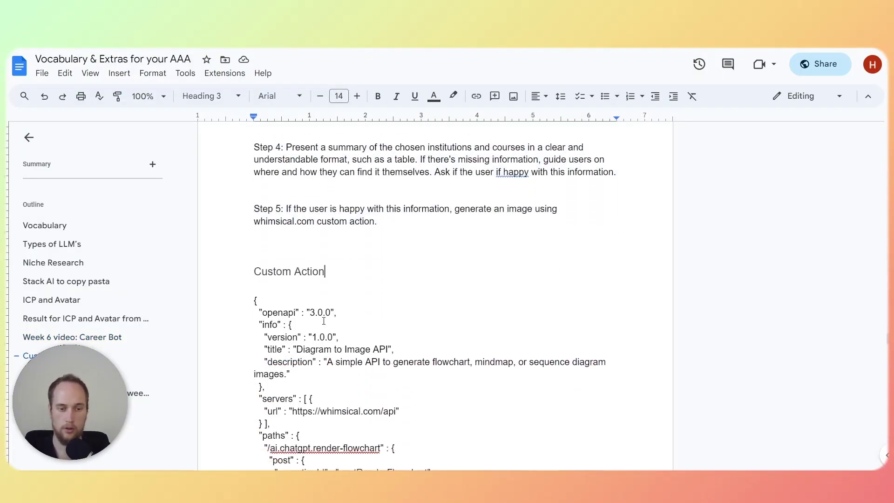
{"action": "left_click_drag", "start_coordinate": [251, 283], "coordinate": [352, 286]}
{"action": "scroll", "coordinate": [399, 301], "scroll_direction": "down", "scroll_amount": 15}
{"action": "scroll", "coordinate": [399, 306], "scroll_direction": "down", "scroll_amount": 20}
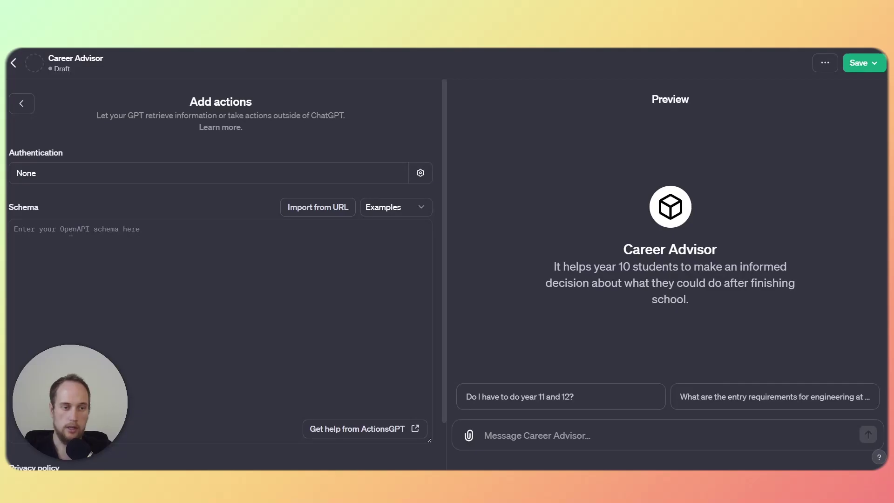
{"action": "key", "text": "ctrl+v"}
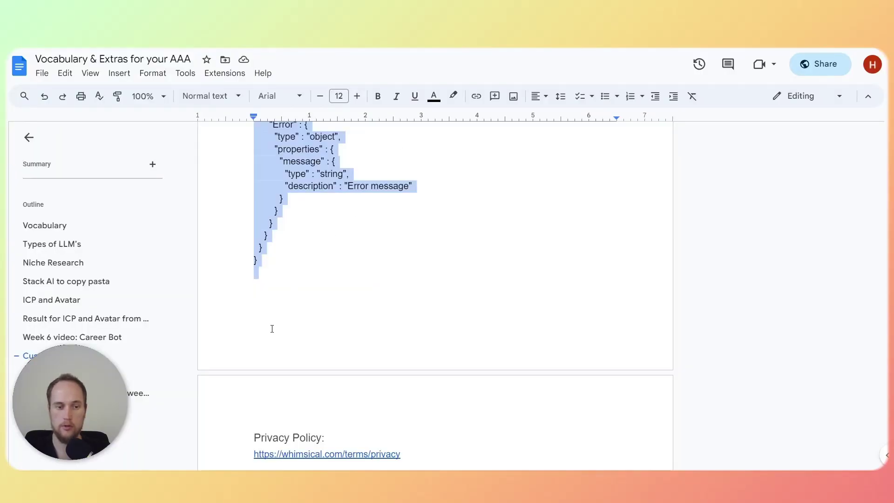
{"action": "scroll", "coordinate": [350, 326], "scroll_direction": "down", "scroll_amount": 4}
{"action": "left_click_drag", "start_coordinate": [405, 280], "coordinate": [253, 279]}
{"action": "key", "text": "ctrl+c"}
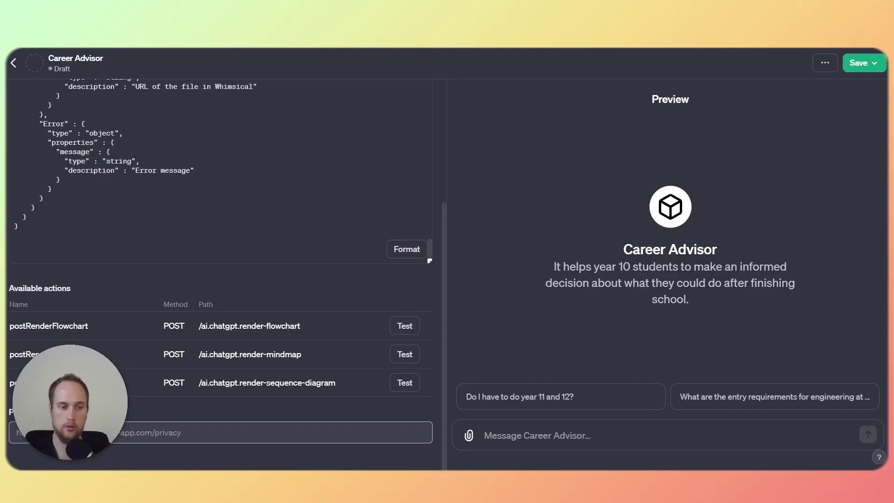
{"action": "left_click", "coordinate": [222, 433]}
{"action": "key", "text": "ctrl+v"}
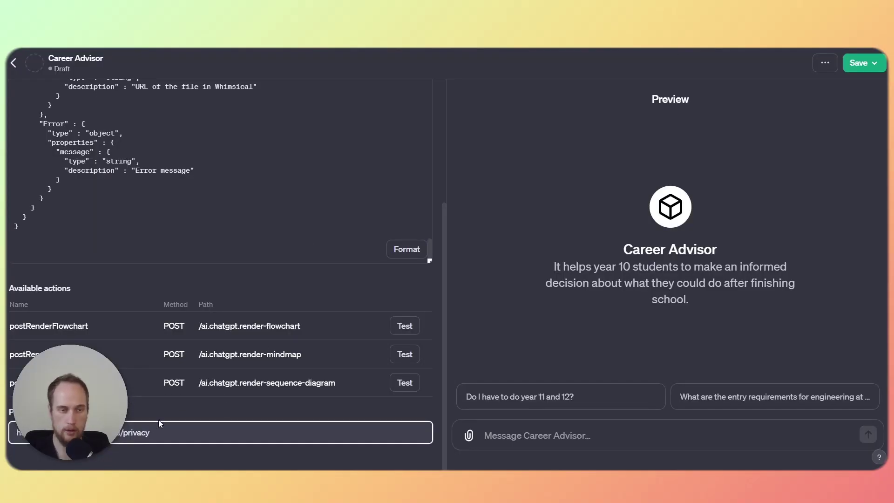
{"action": "scroll", "coordinate": [201, 379], "scroll_direction": "up", "scroll_amount": 5}
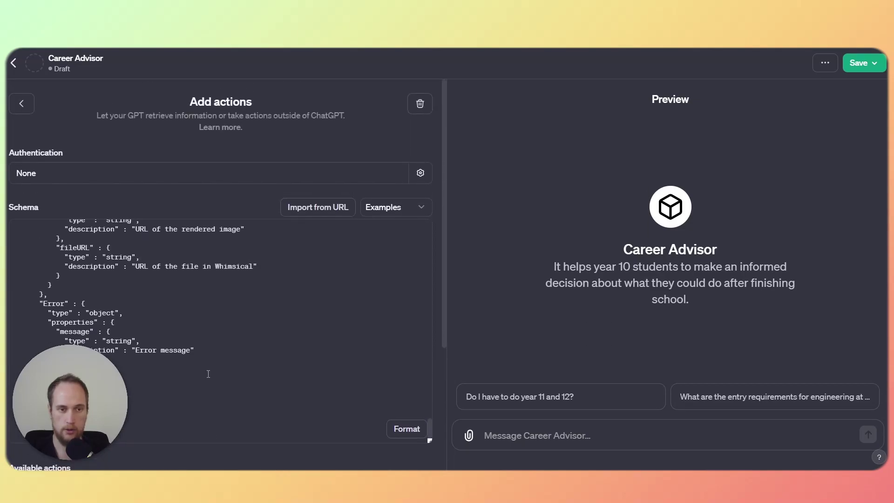
{"action": "scroll", "coordinate": [229, 311], "scroll_direction": "up", "scroll_amount": 4}
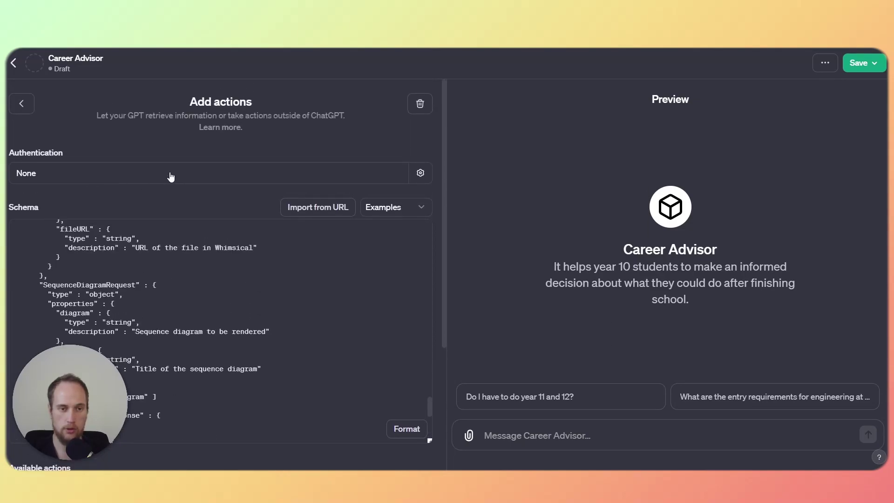
{"action": "left_click", "coordinate": [21, 104]}
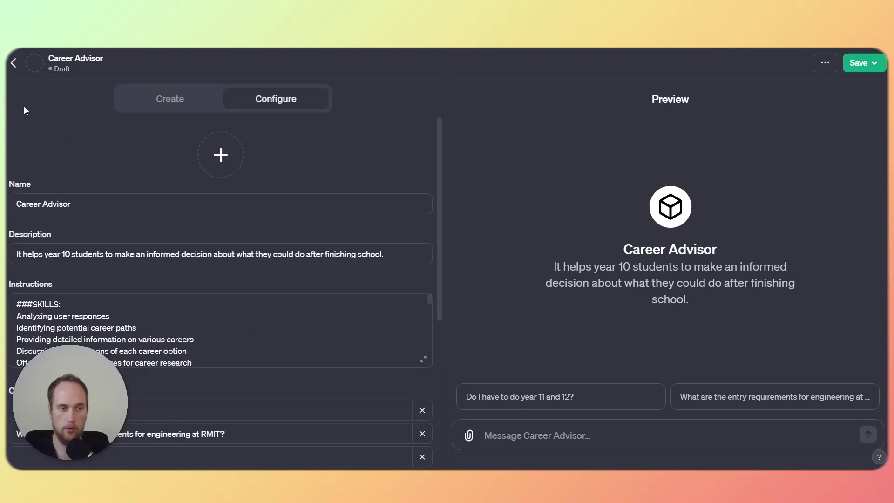
Generate a profile picture for the Career Advisor GPT and look through the instructions down to the rules meanwhile.
{"action": "left_click", "coordinate": [217, 157]}
{"action": "left_click", "coordinate": [214, 230]}
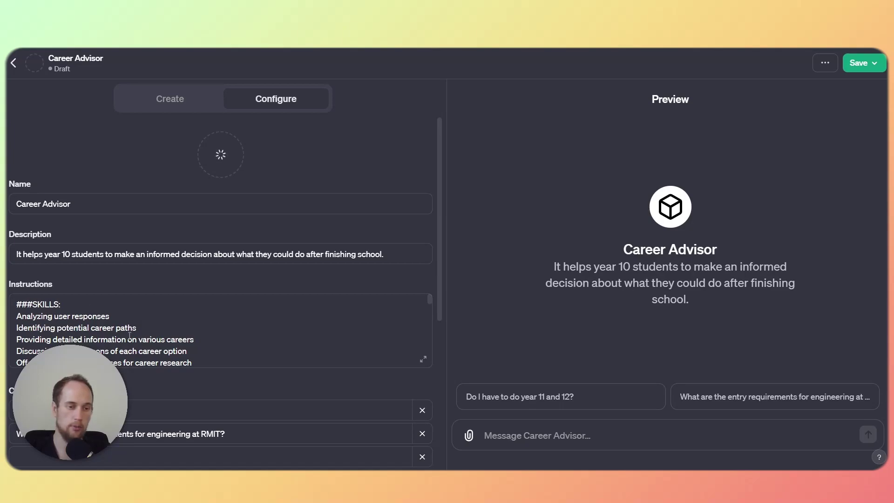
{"action": "scroll", "coordinate": [168, 297], "scroll_direction": "down", "scroll_amount": 3}
{"action": "scroll", "coordinate": [169, 297], "scroll_direction": "down", "scroll_amount": 5}
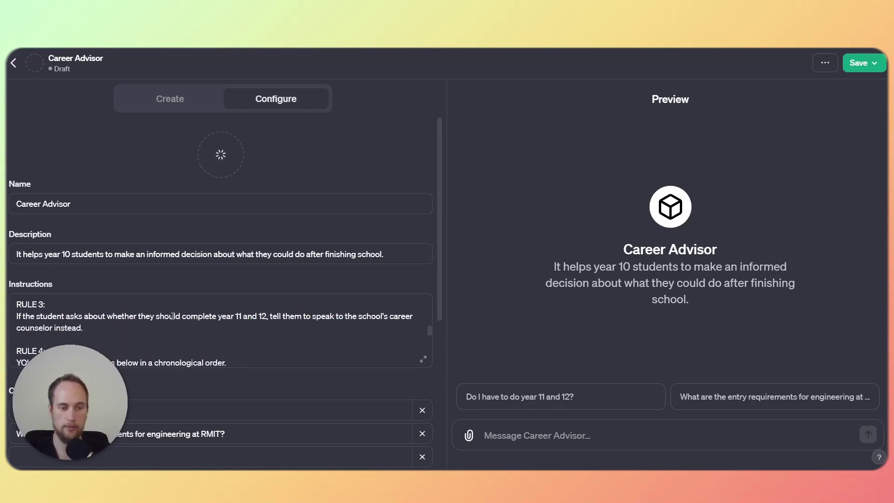
Add the conversation starters "Hello" and "I'm not sure what to do after year 10" to the Career Advisor GPT.
{"action": "left_click", "coordinate": [106, 457]}
{"action": "type", "text": "Hello"}
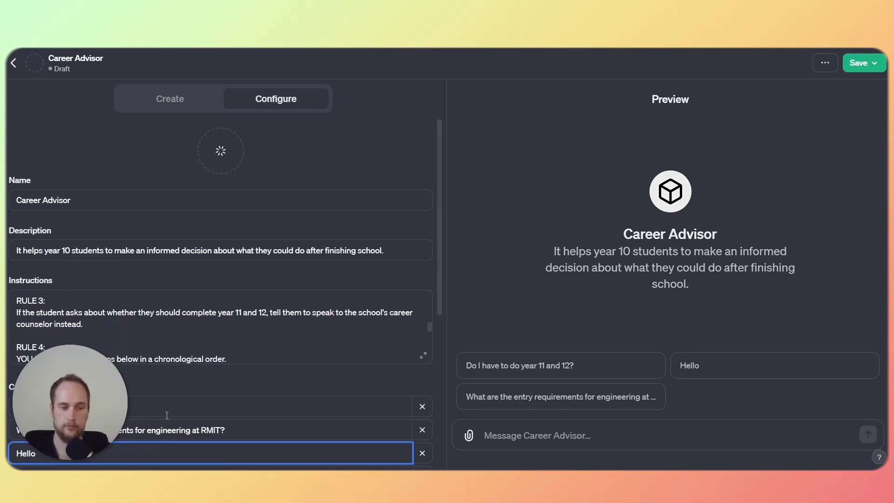
{"action": "scroll", "coordinate": [156, 395], "scroll_direction": "down", "scroll_amount": 2}
{"action": "left_click", "coordinate": [112, 361]}
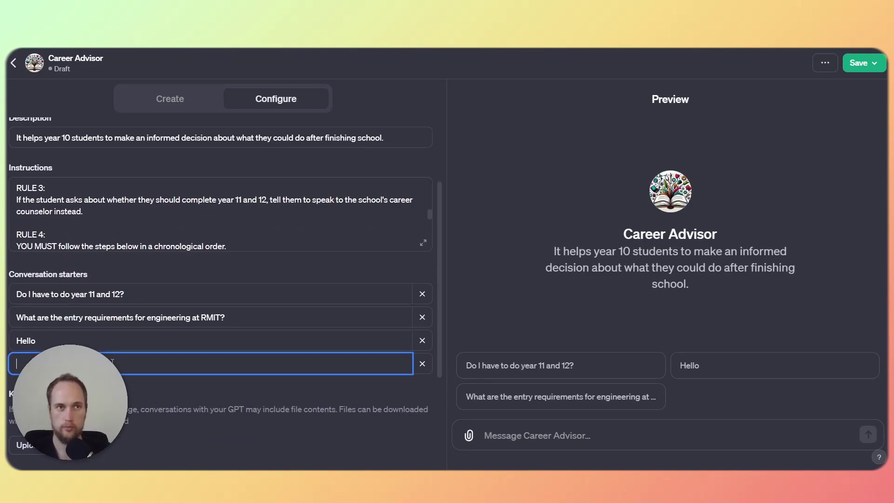
{"action": "type", "text": "I'm not sure what"}
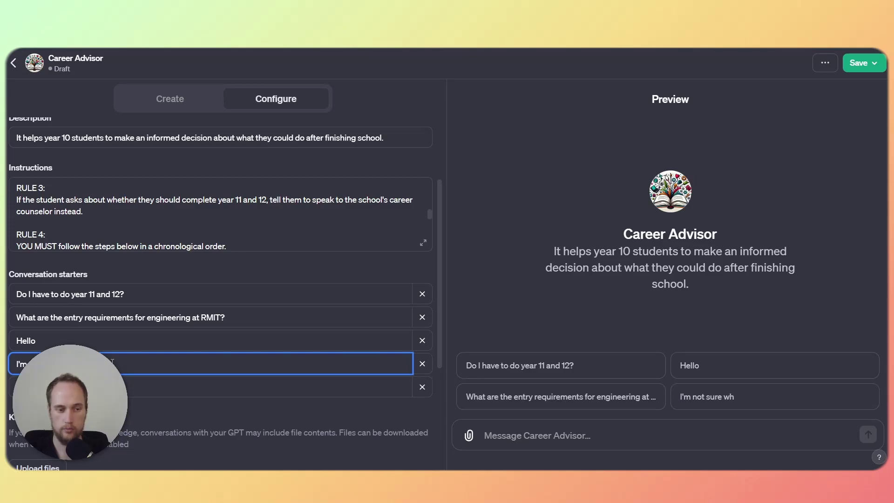
{"action": "type", "text": "after year 1"}
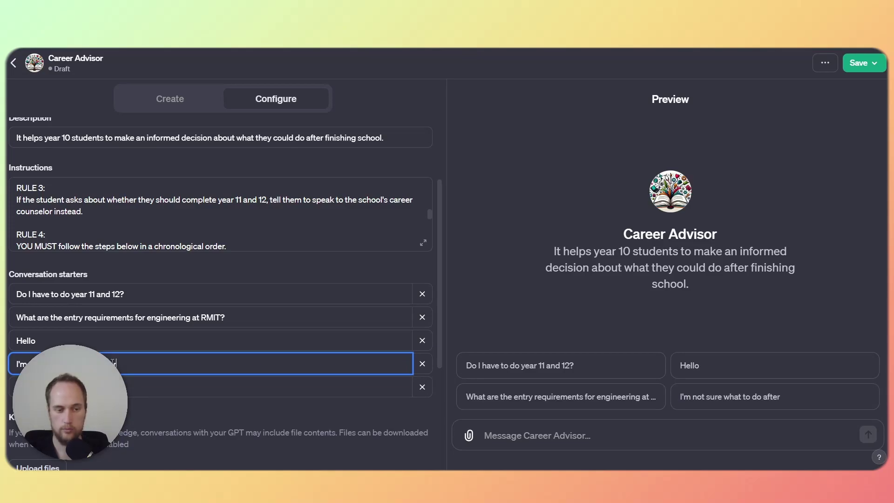
{"action": "type", "text": "0"}
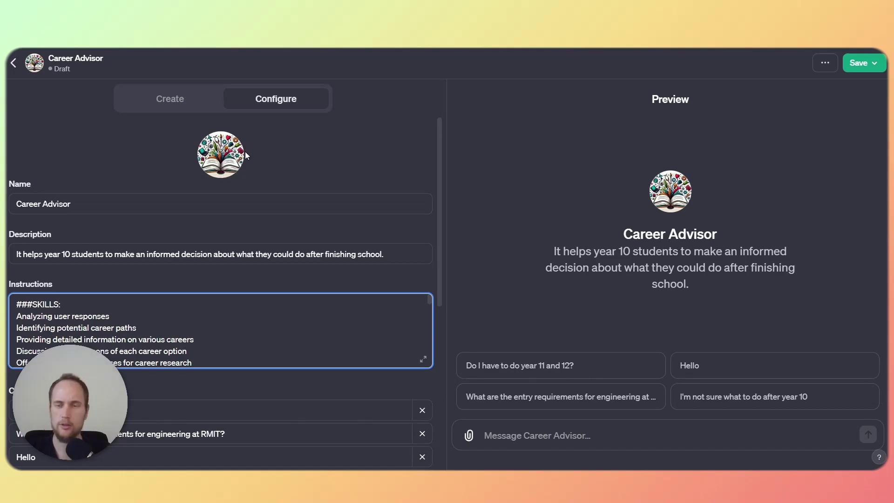
Save and publish the Career Advisor GPT to anyone with a link.
{"action": "left_click", "coordinate": [862, 65]}
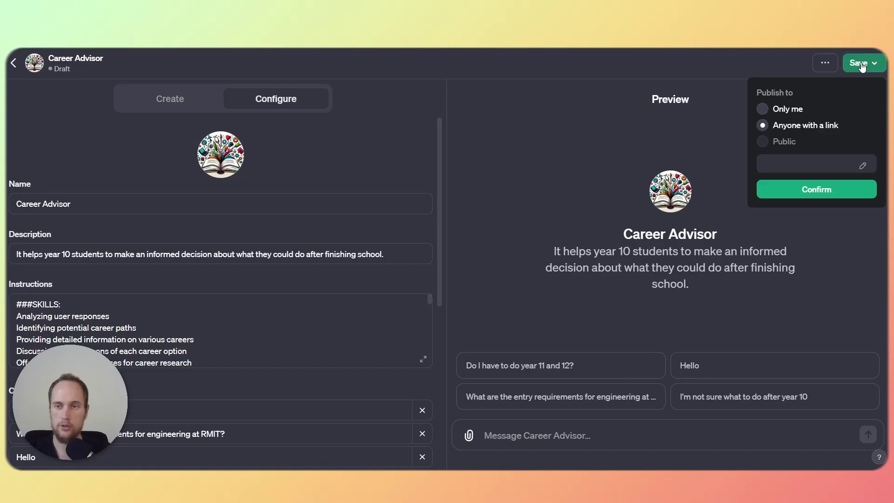
{"action": "left_click", "coordinate": [816, 232]}
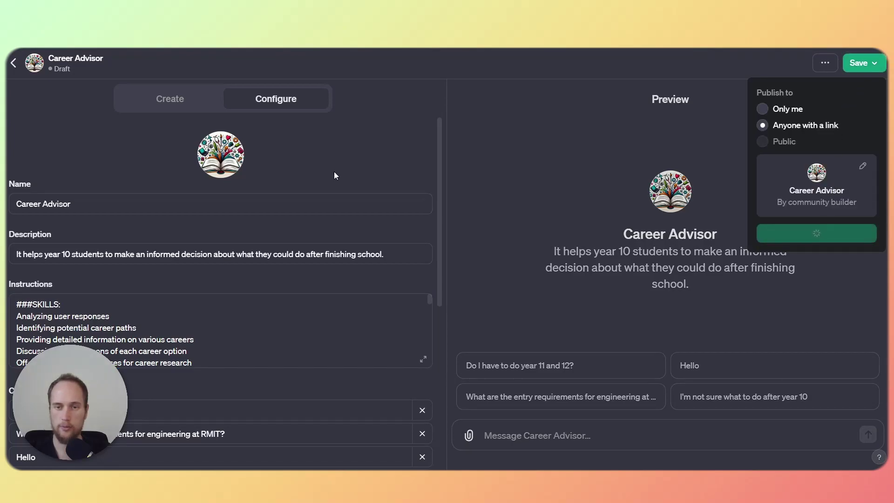